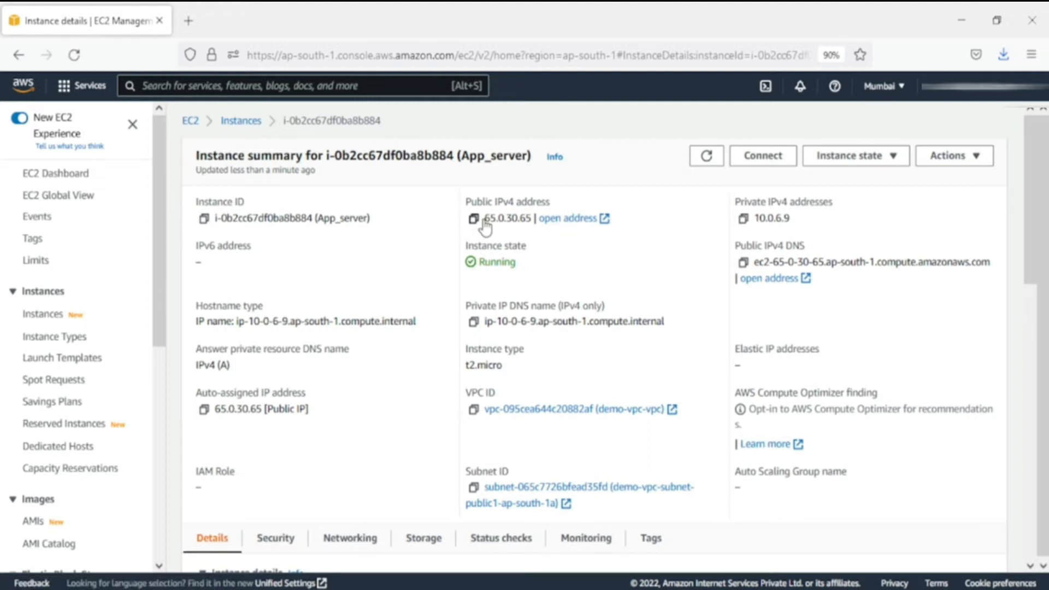
# Step: Check the App_server instance's public IPv4 address, then return to the instance list
pyautogui.moveTo(484, 218); pyautogui.dragTo(545, 219)
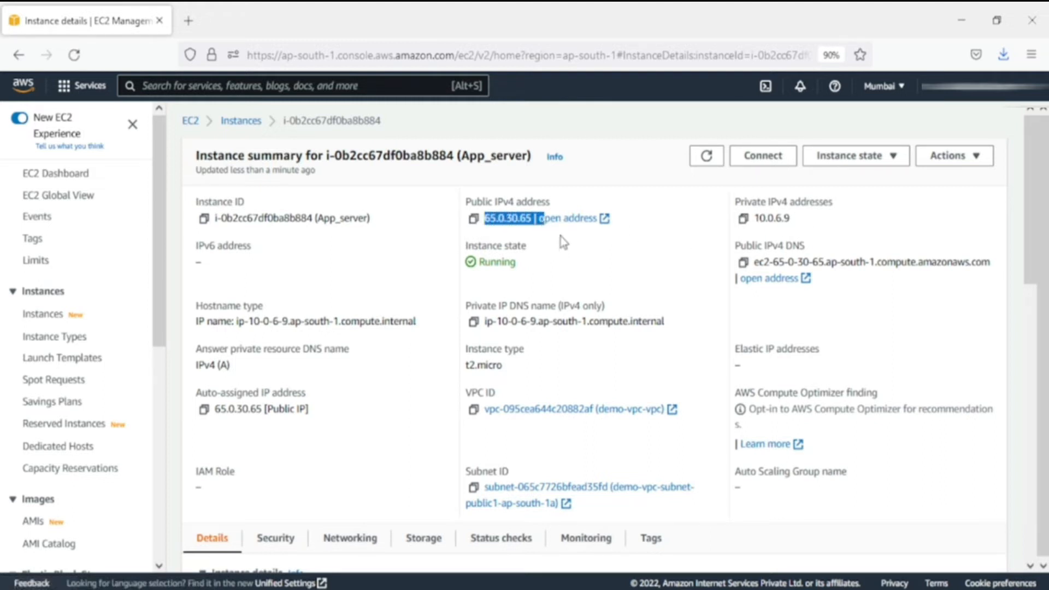
pyautogui.click(230, 122)
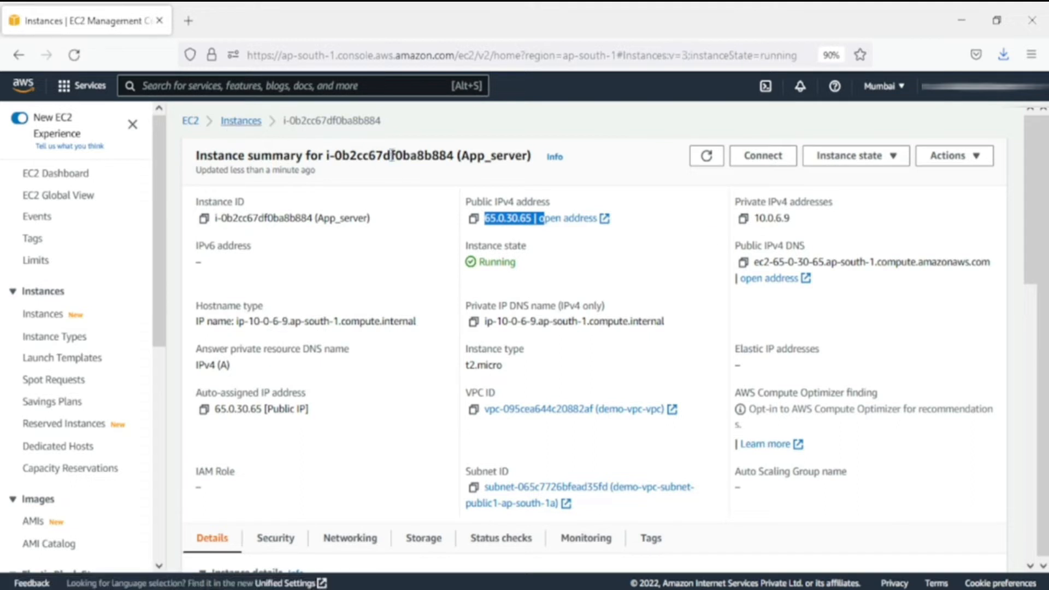
# Step: Start a new EC2 instance named windows_ec2 based on the Microsoft Windows Server 2019 Base AMI
pyautogui.click(971, 125)
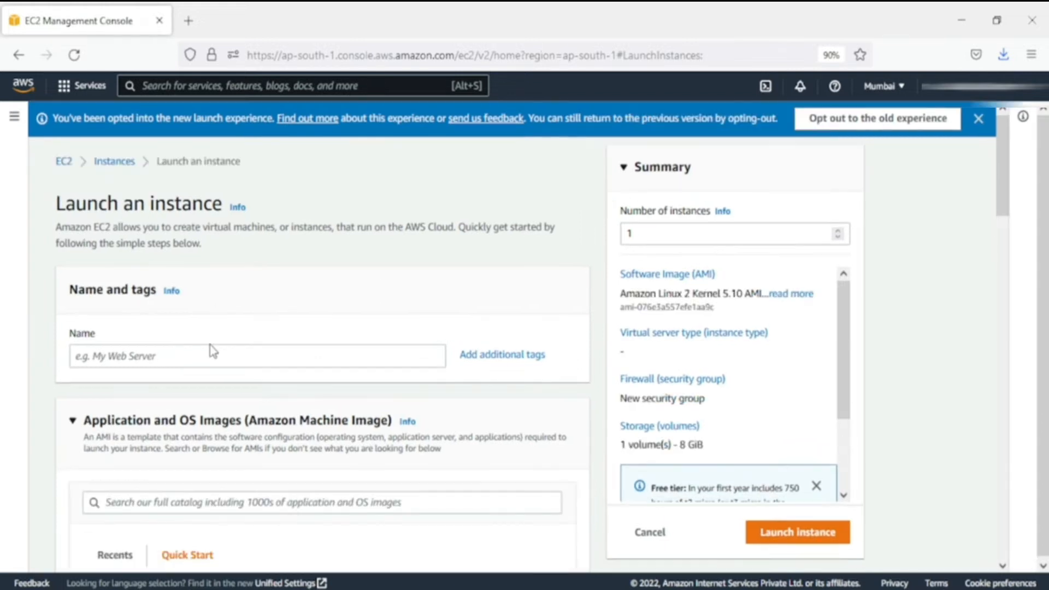
pyautogui.click(212, 354)
pyautogui.write('window')
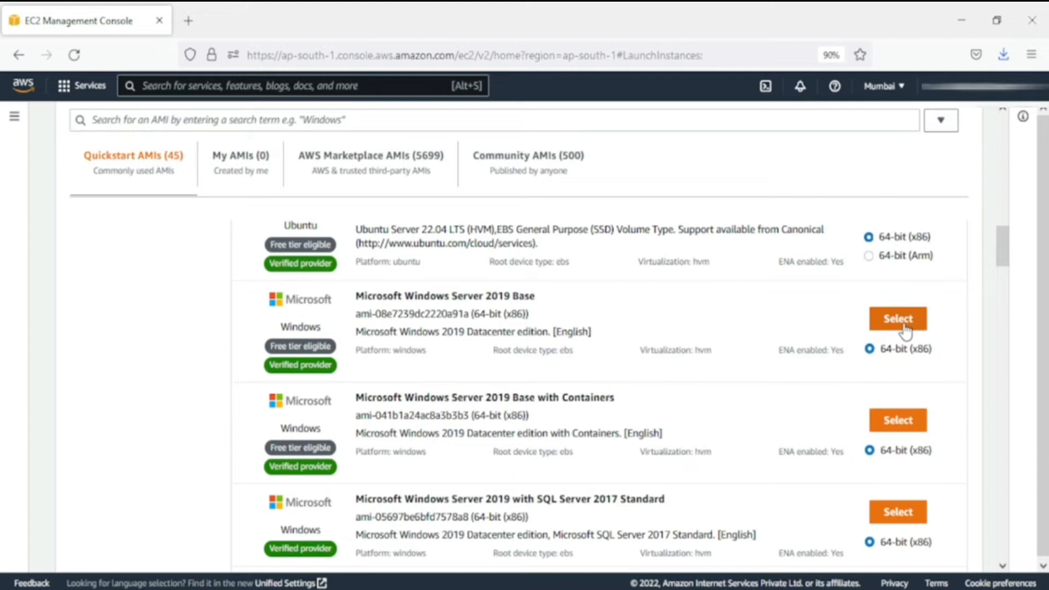
pyautogui.click(898, 318)
# Step: Assign the existing key pair myec2key to the new instance
pyautogui.scroll(-5, 176, 237)
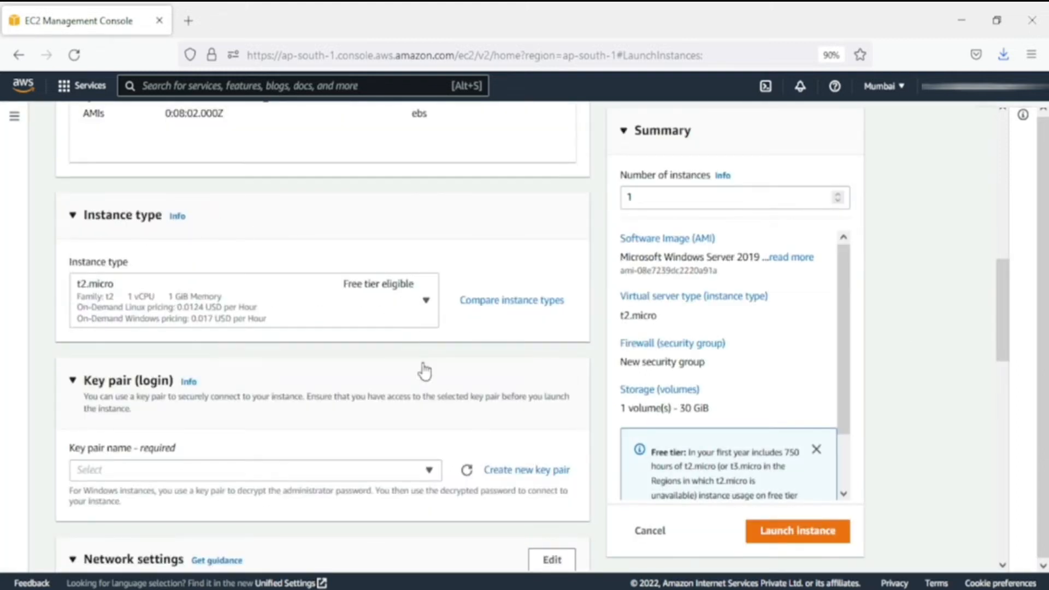
pyautogui.scroll(-4, 426, 363)
pyautogui.click(430, 237)
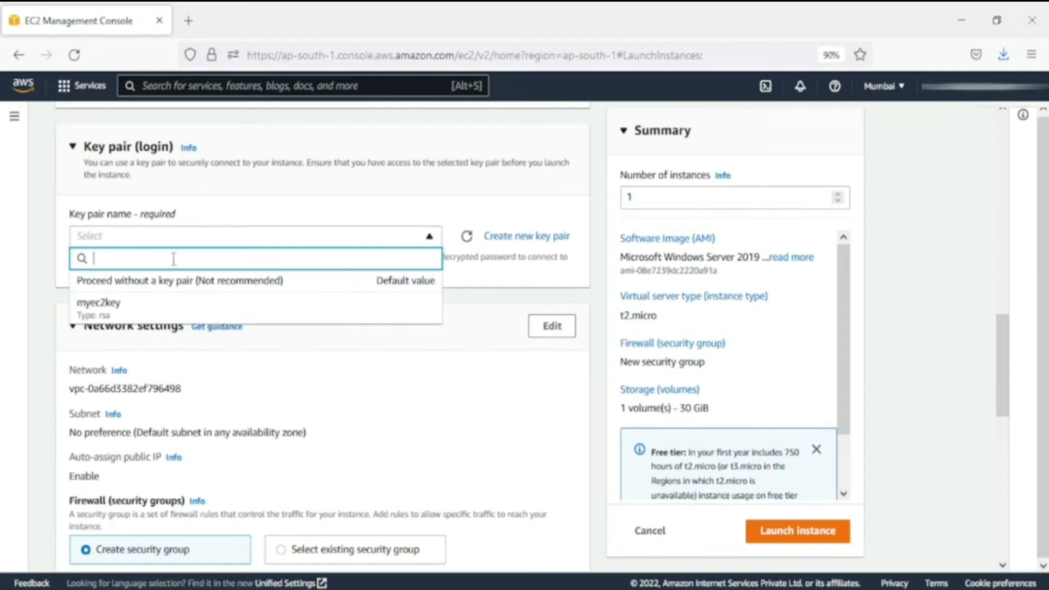
pyautogui.click(160, 320)
# Step: Place the instance in demo-vpc-vpc on subnet demo-vpc-subnet-public1-ap-south-1a and enable automatic public IP assignment
pyautogui.scroll(-3, 372, 355)
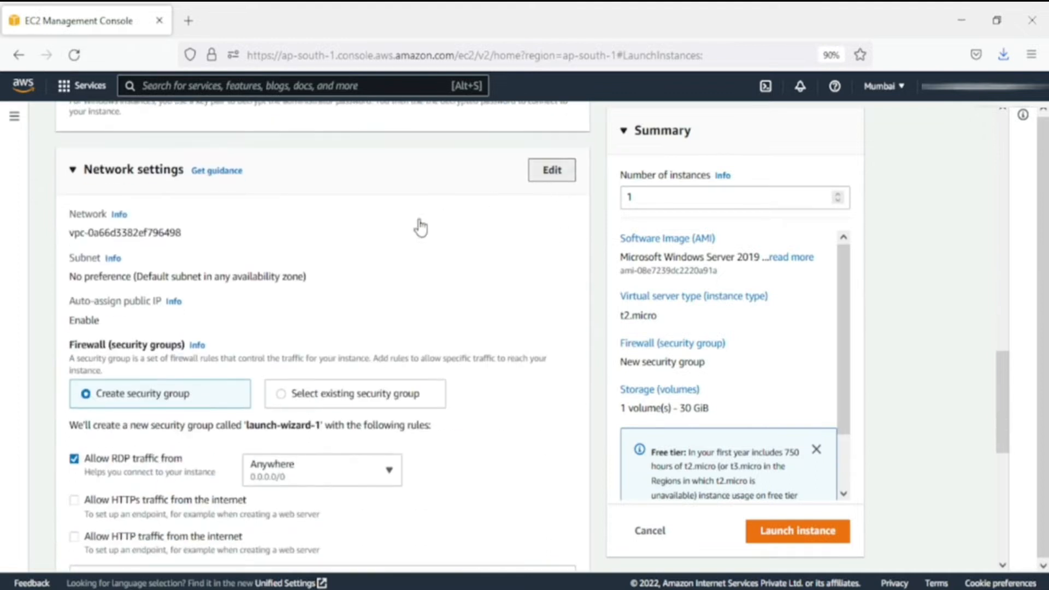
pyautogui.click(552, 170)
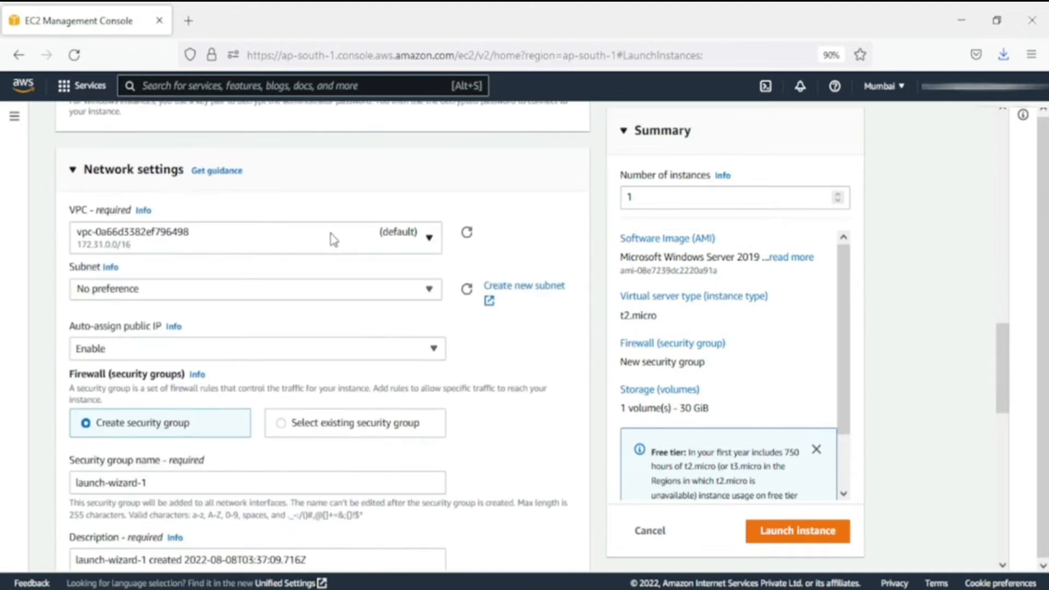
pyautogui.click(410, 239)
pyautogui.click(398, 298)
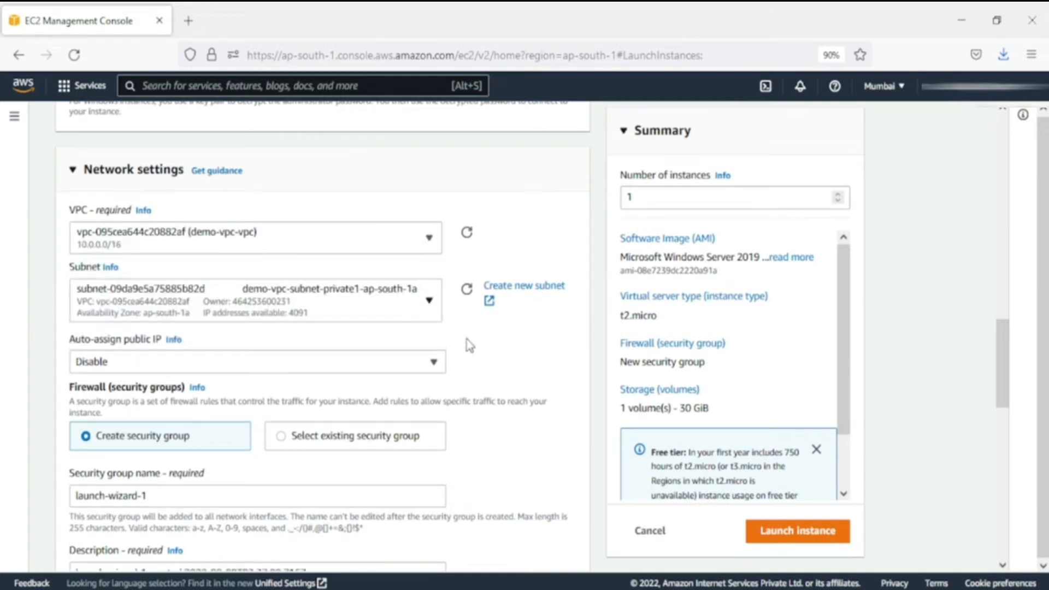
pyautogui.click(429, 302)
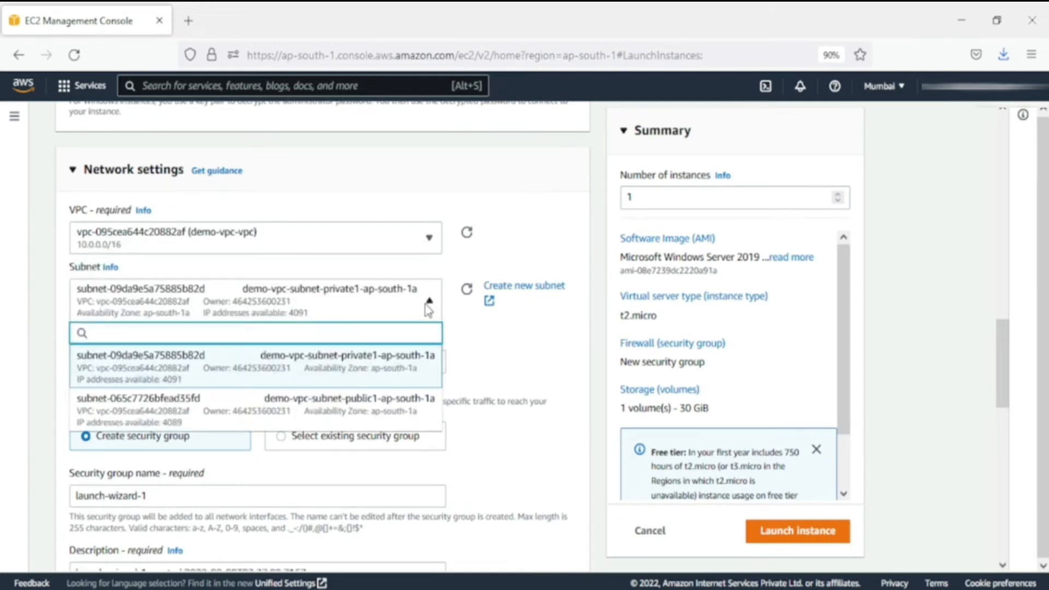
pyautogui.click(355, 411)
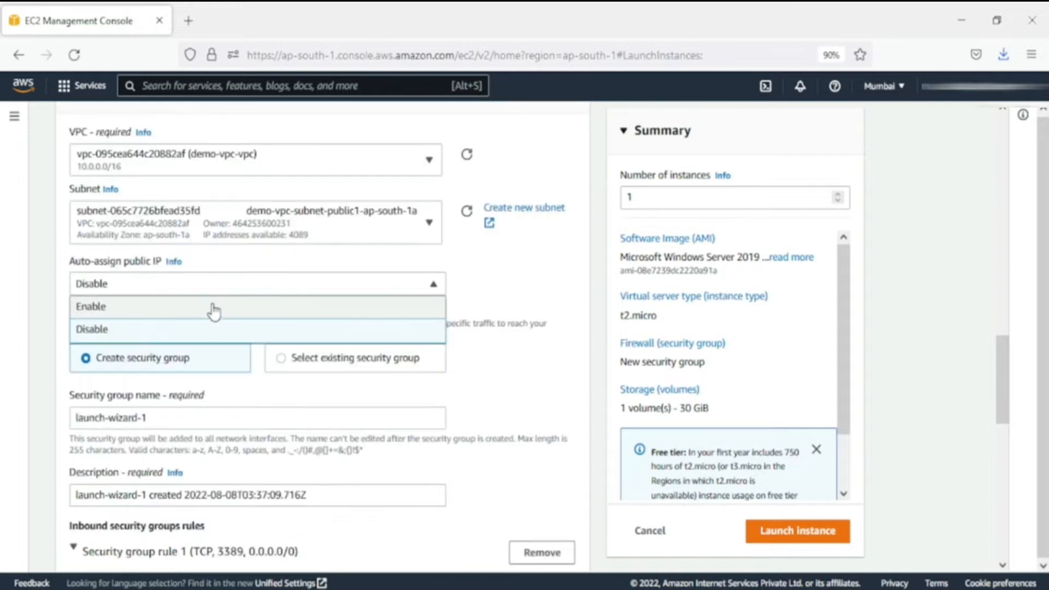
pyautogui.click(328, 310)
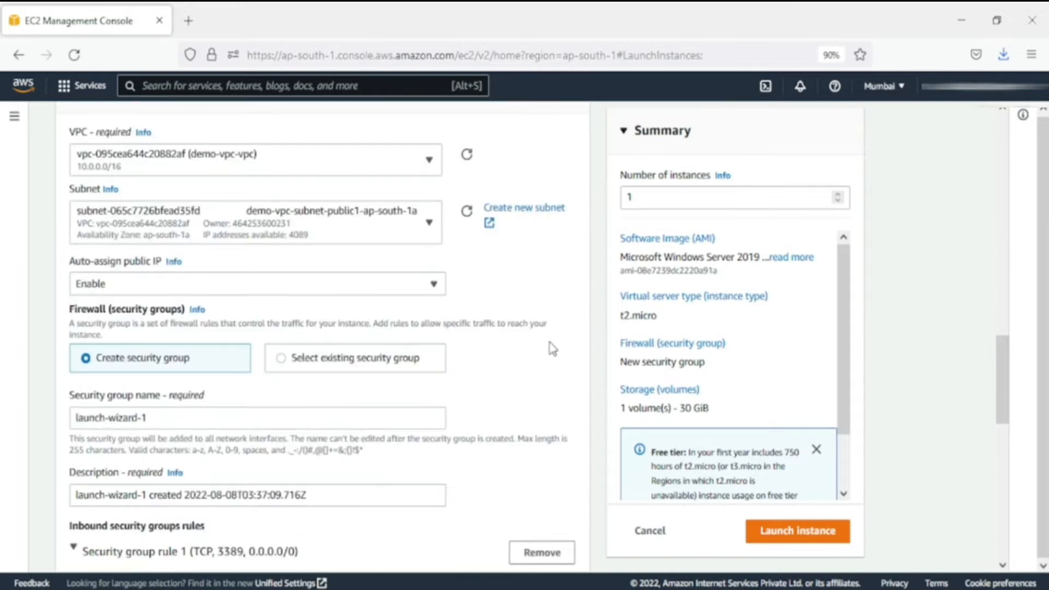
# Step: Use the existing security group ec2-sg, launch the Windows instance and return to the instance list
pyautogui.scroll(-3, 550, 349)
pyautogui.click(312, 204)
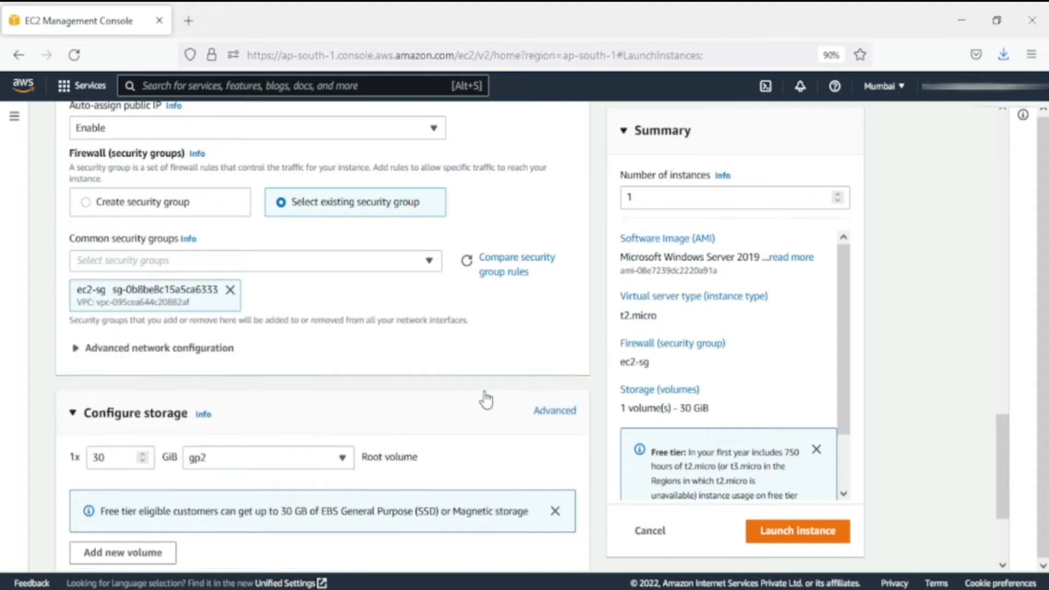
pyautogui.scroll(-3, 485, 399)
pyautogui.click(792, 529)
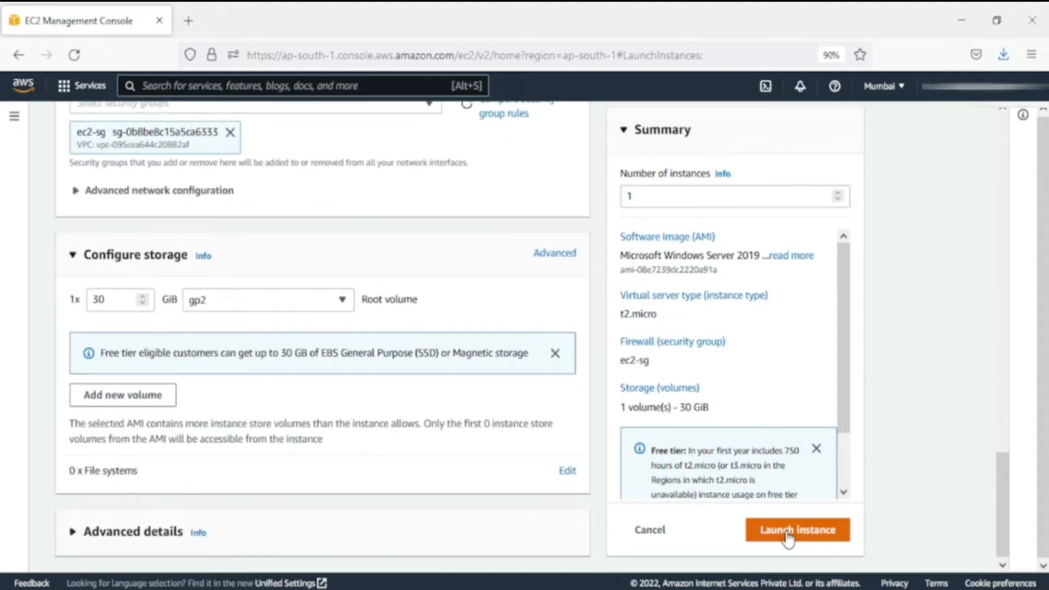
pyautogui.click(107, 164)
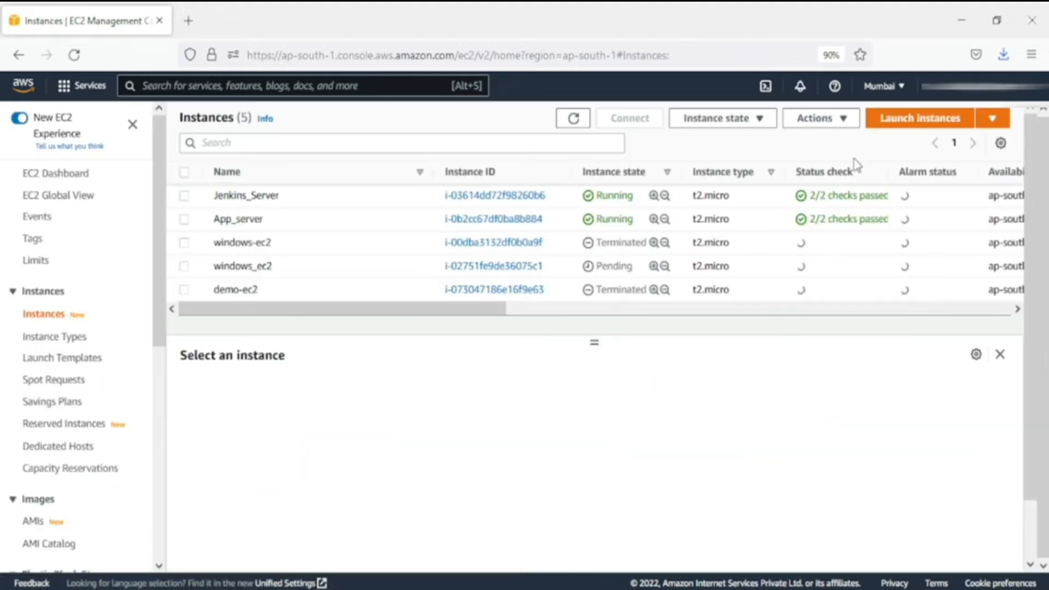
pyautogui.click(992, 118)
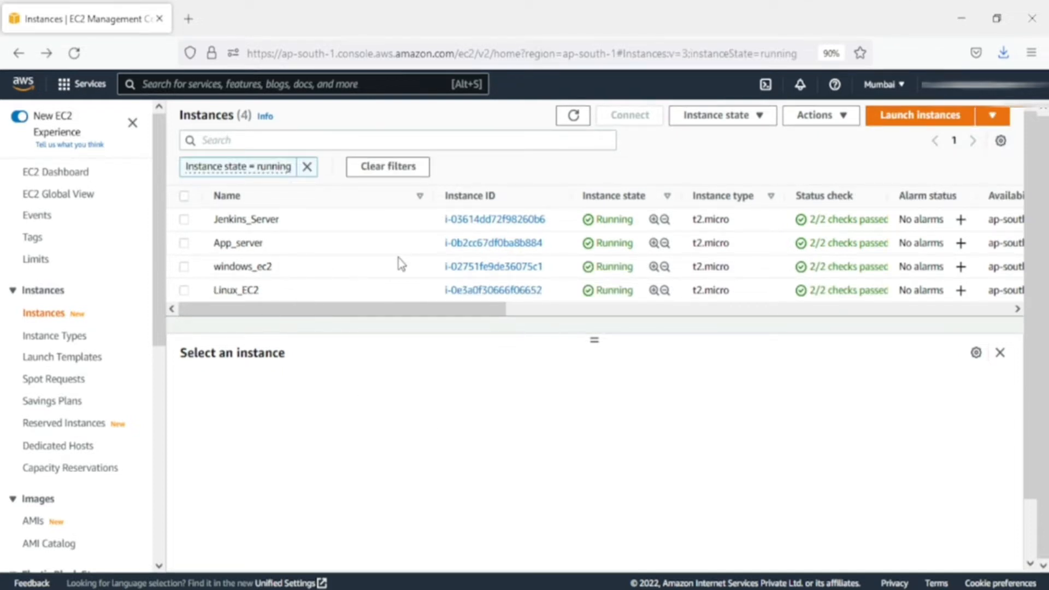
# Step: Examine the public and private IPv4 addresses in the windows_ec2 and Linux_EC2 instance details
pyautogui.click(490, 268)
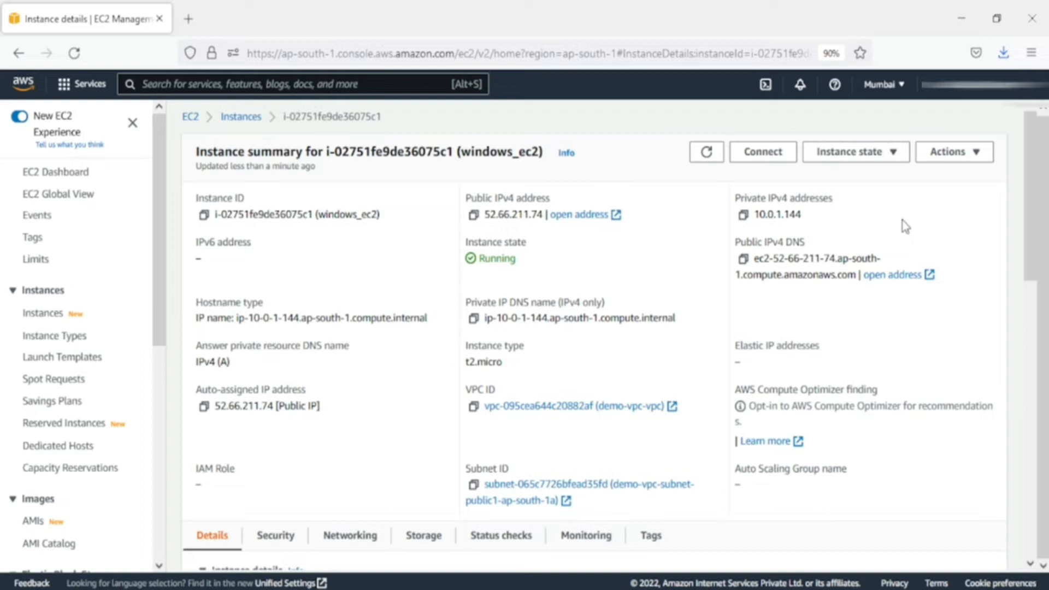
pyautogui.click(241, 116)
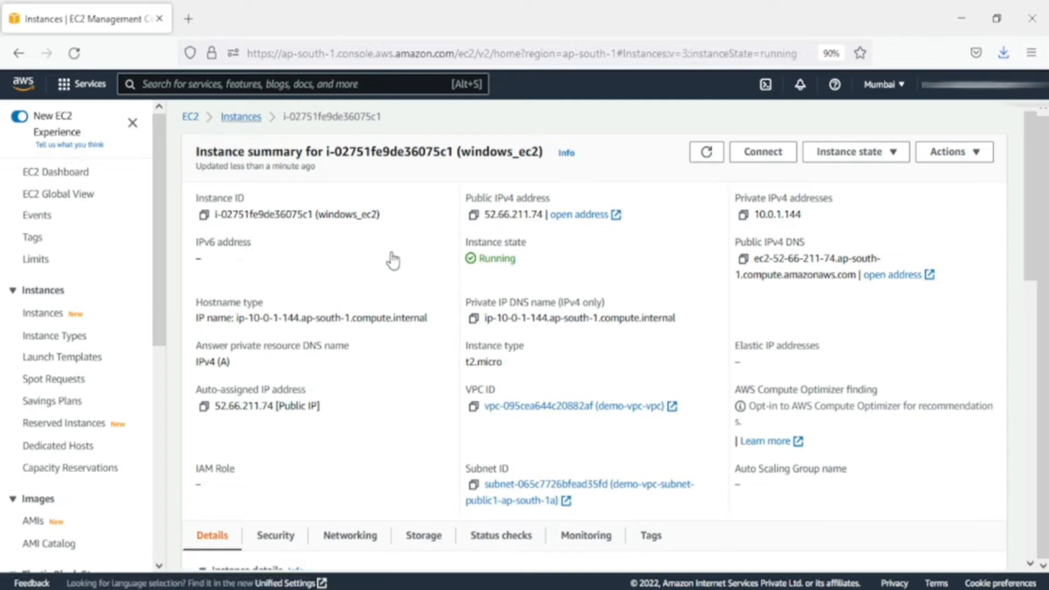
pyautogui.click(475, 290)
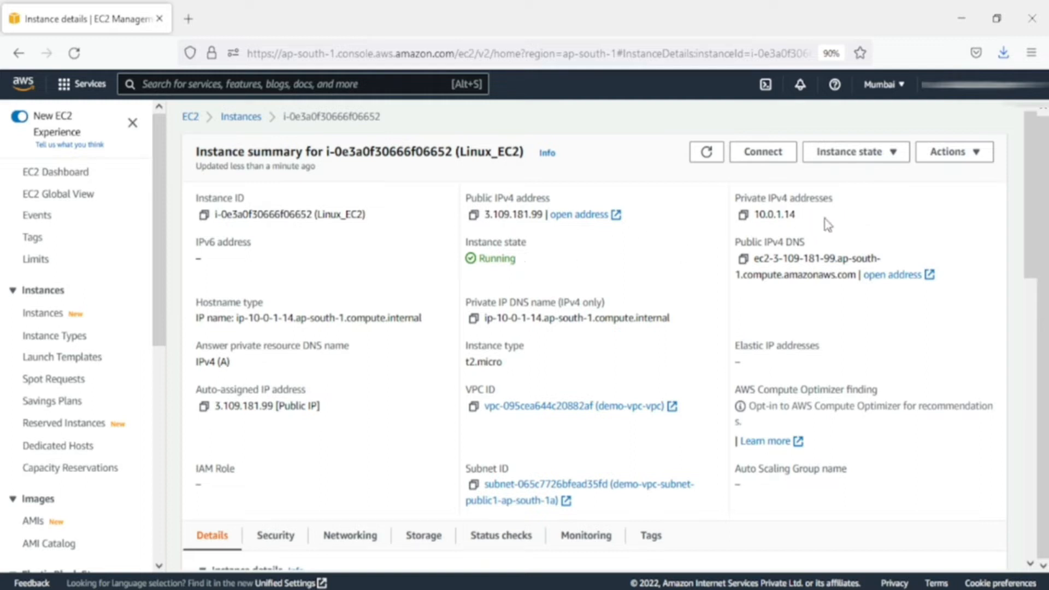
pyautogui.moveTo(795, 214); pyautogui.dragTo(512, 214)
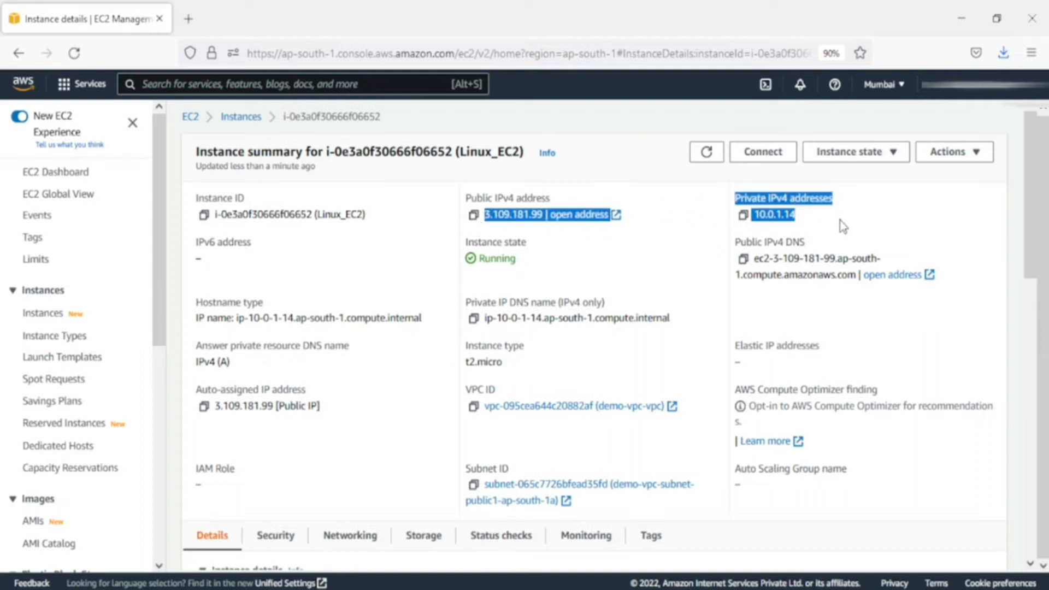
pyautogui.moveTo(835, 224); pyautogui.dragTo(470, 217)
pyautogui.click(241, 117)
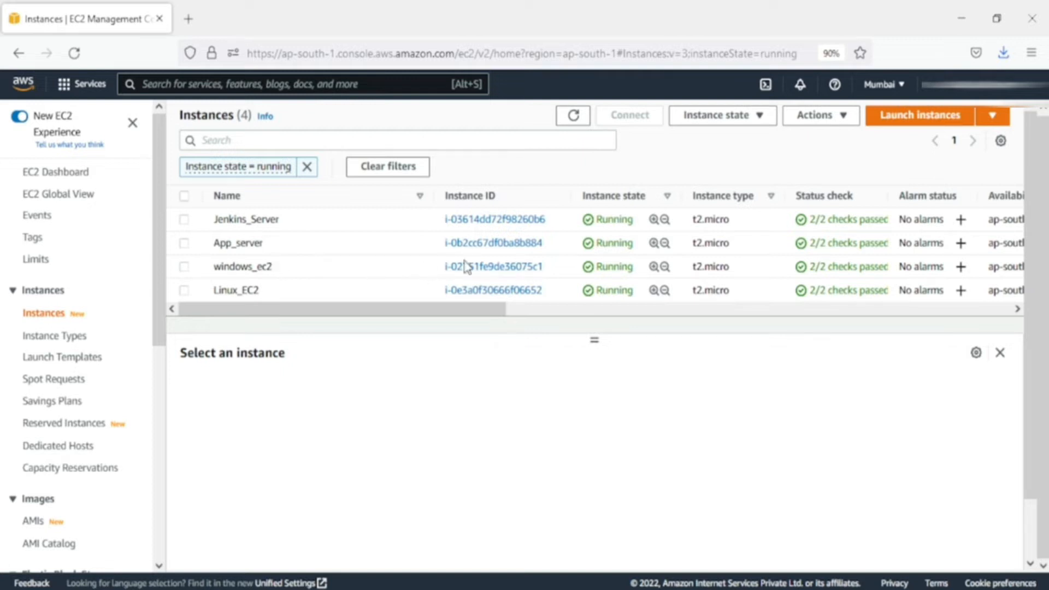
# Step: Reopen the windows_ec2 instance details and check its private and public IPv4 addresses
pyautogui.click(481, 267)
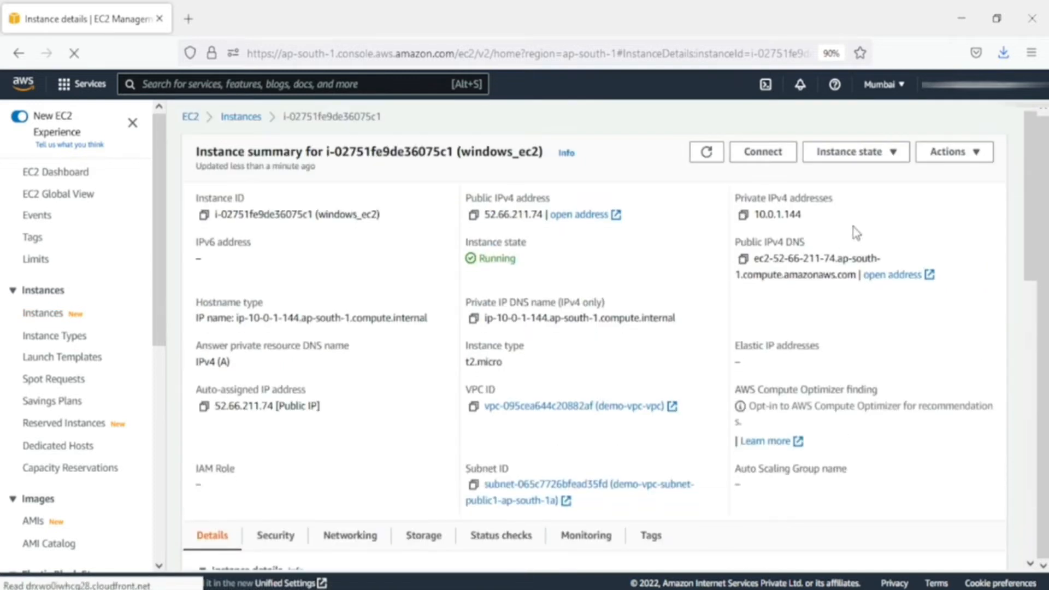
pyautogui.moveTo(855, 222); pyautogui.dragTo(731, 228)
pyautogui.moveTo(567, 216); pyautogui.dragTo(486, 218)
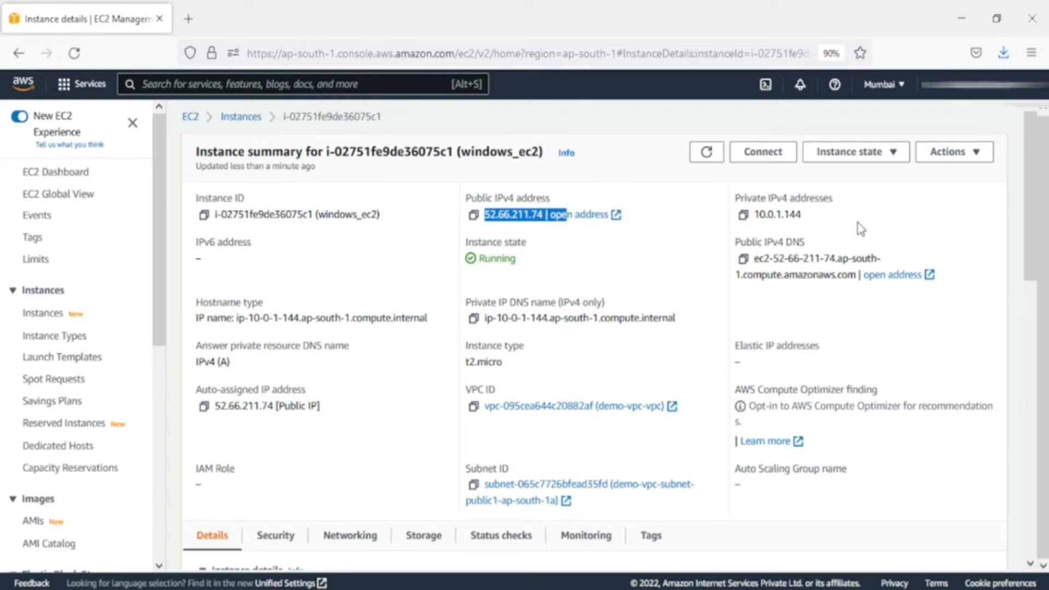
# Step: Open IP address management for the windows_ec2 instance and expand its eth0 network interface
pyautogui.click(954, 151)
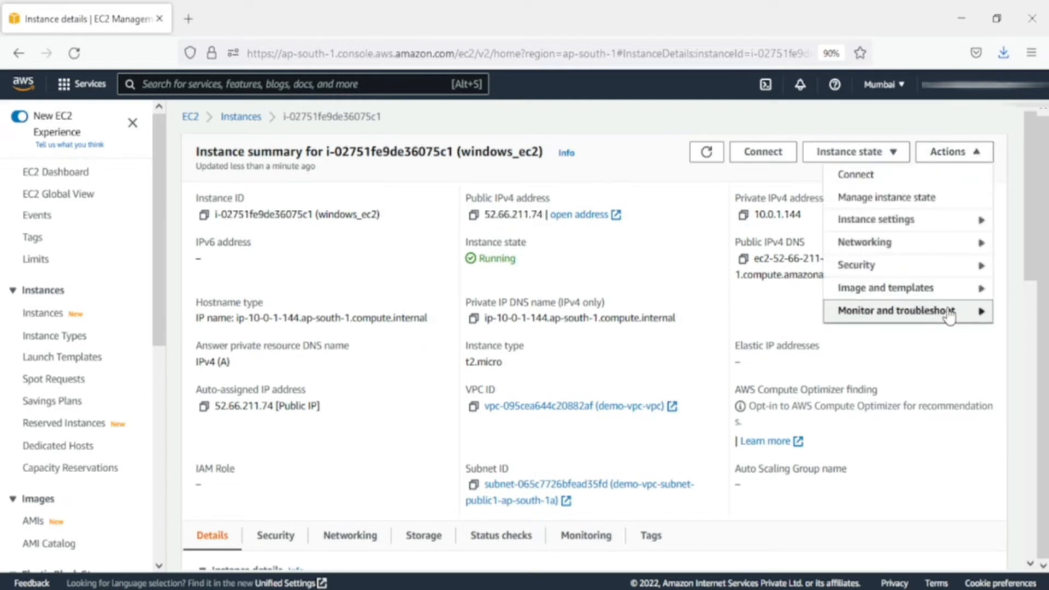
pyautogui.click(938, 248)
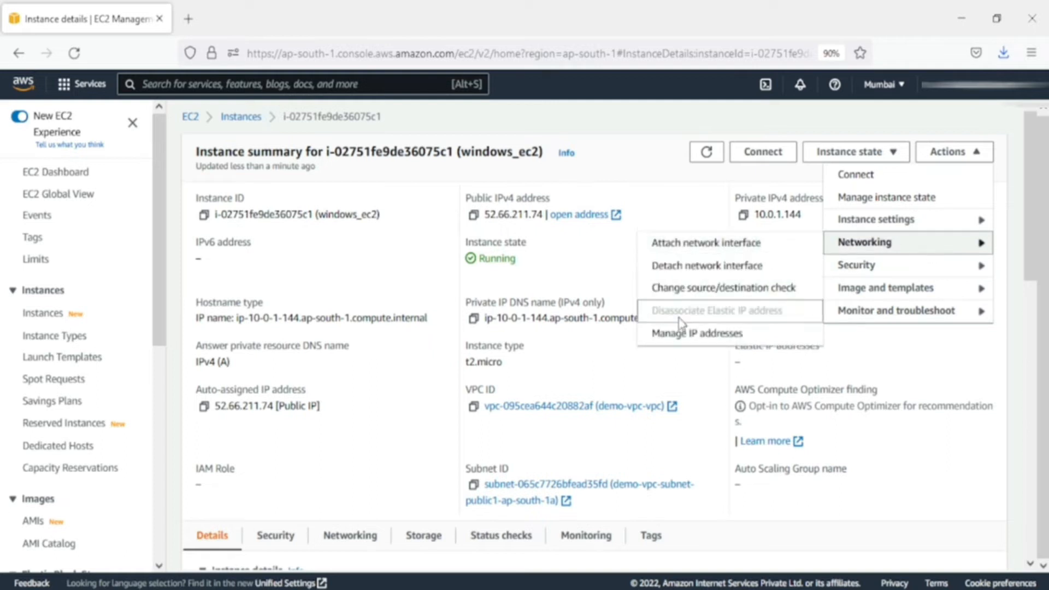
pyautogui.click(682, 335)
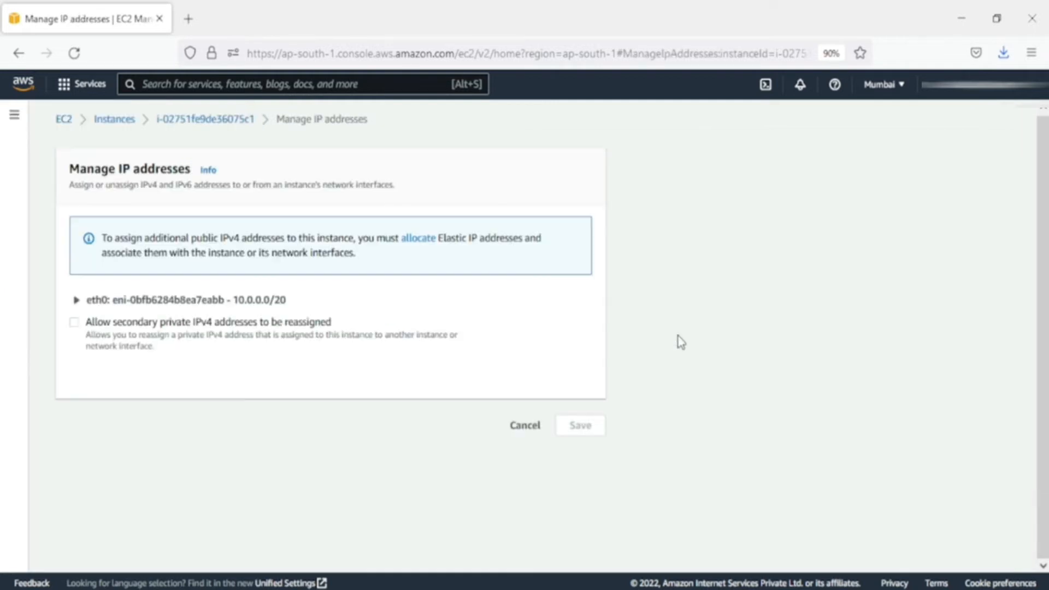
pyautogui.click(76, 300)
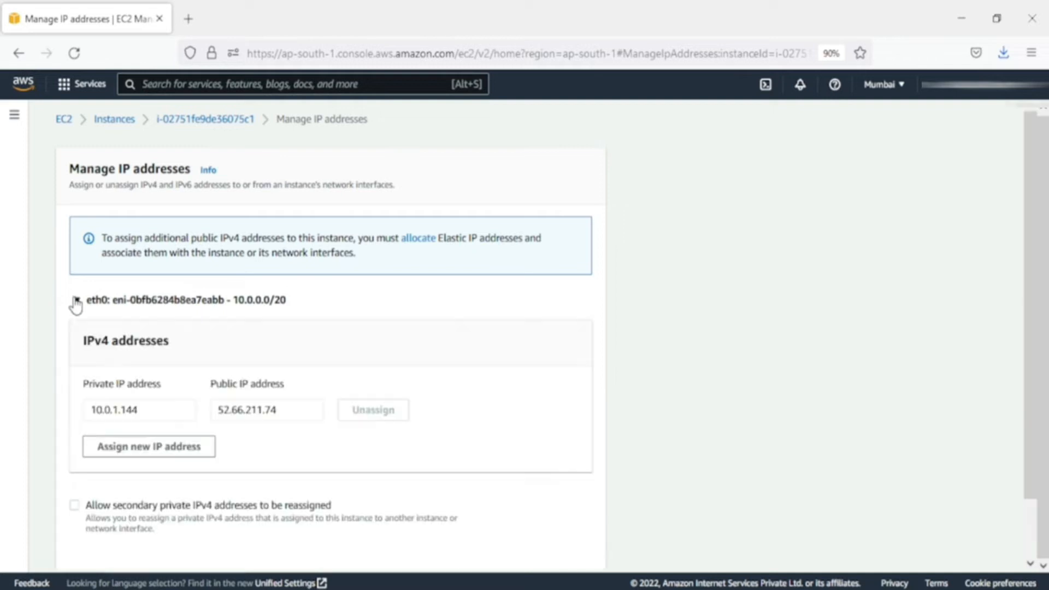
# Step: Review the private and public IPv4 addresses already assigned to eth0
pyautogui.scroll(-2, 296, 388)
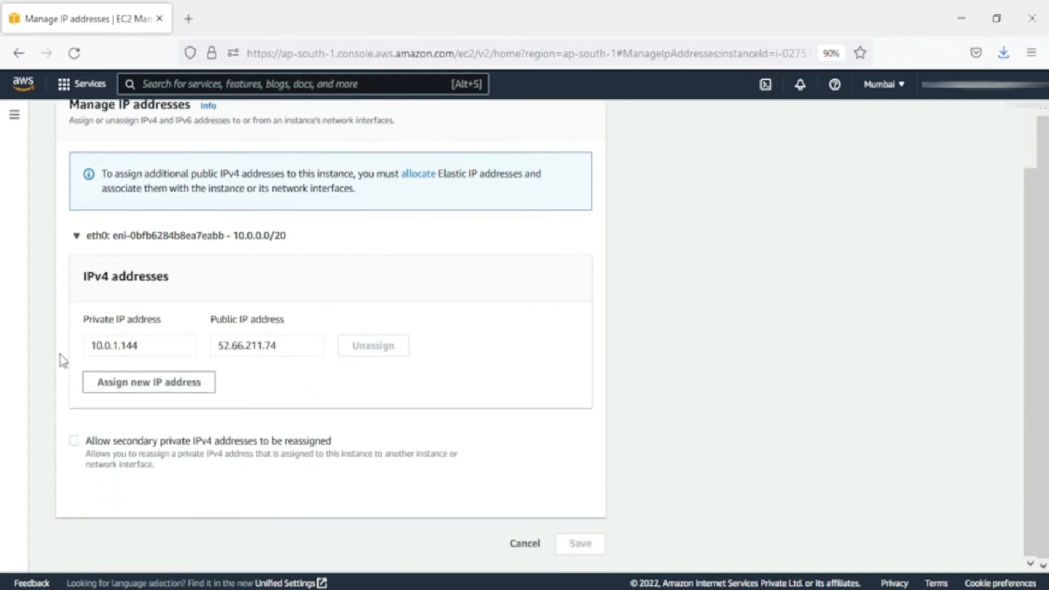
pyautogui.moveTo(166, 333); pyautogui.dragTo(51, 326)
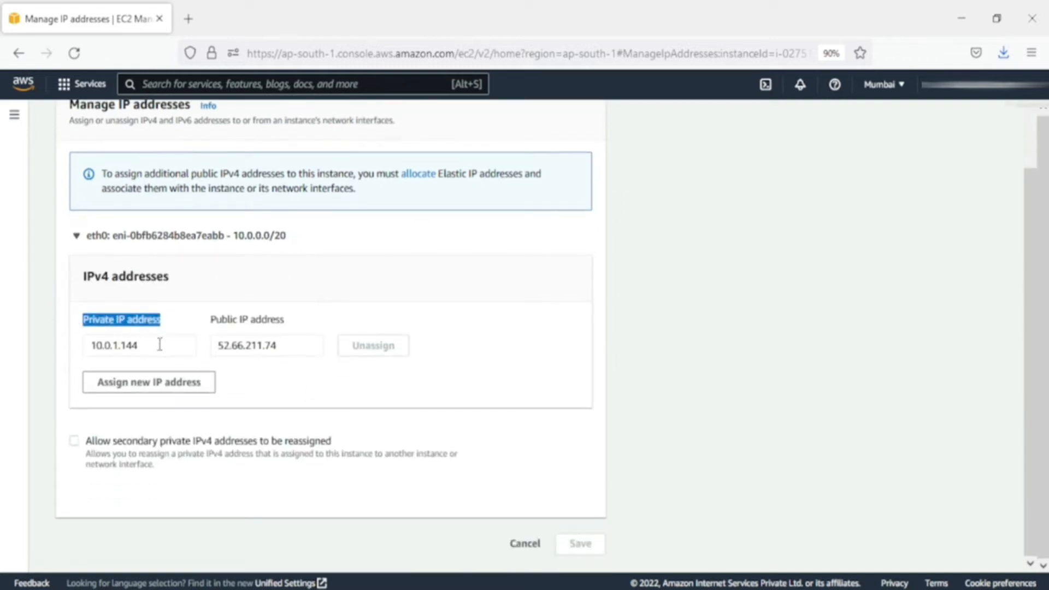
pyautogui.moveTo(160, 344); pyautogui.dragTo(84, 358)
pyautogui.moveTo(304, 346); pyautogui.dragTo(194, 337)
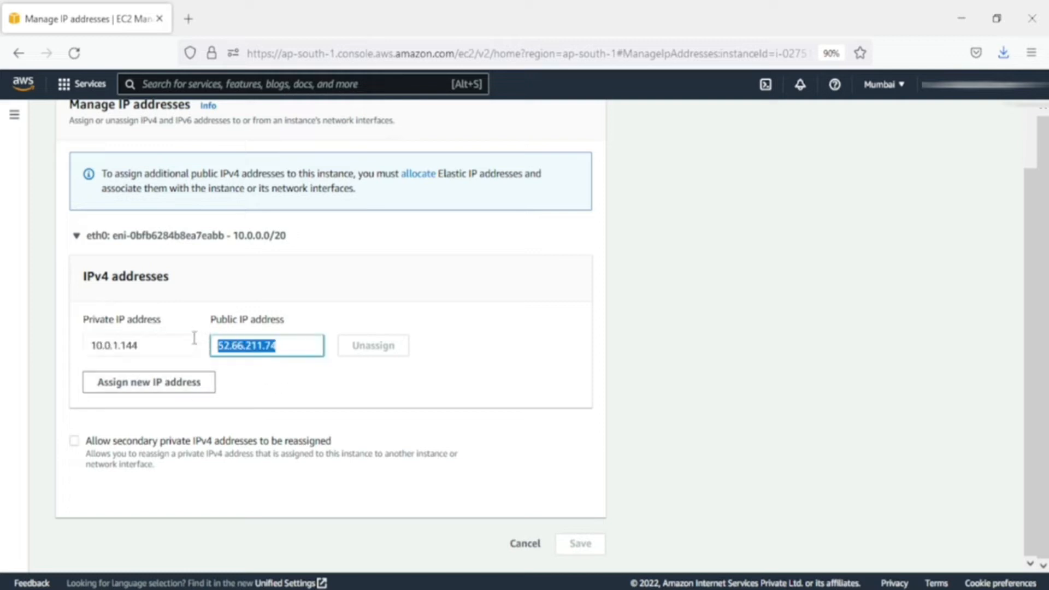
pyautogui.click(291, 384)
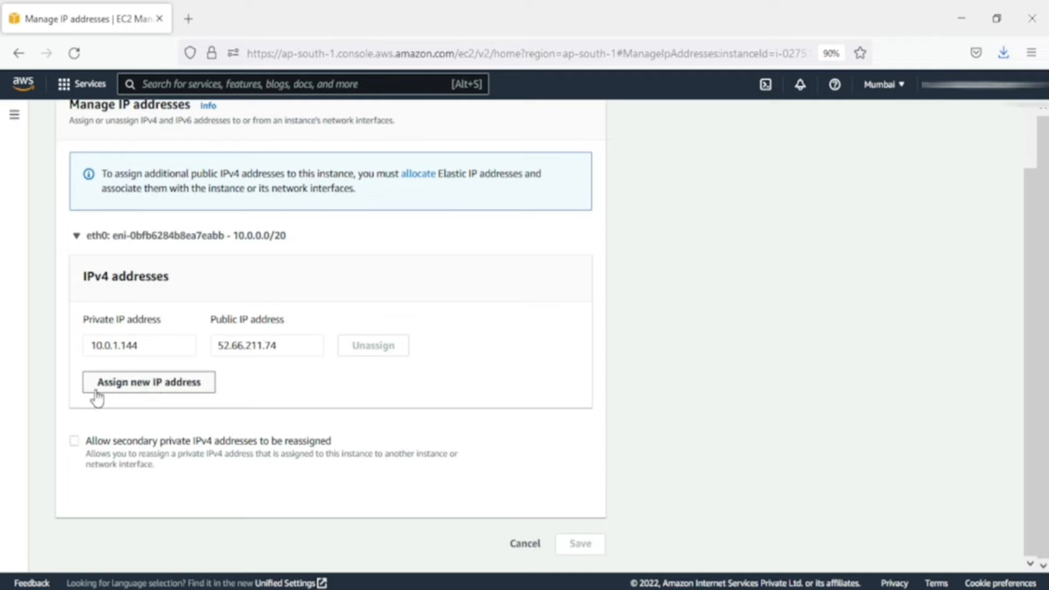
# Step: Assign an additional private IPv4 address to eth0 with auto-assignment and save the change
pyautogui.click(146, 382)
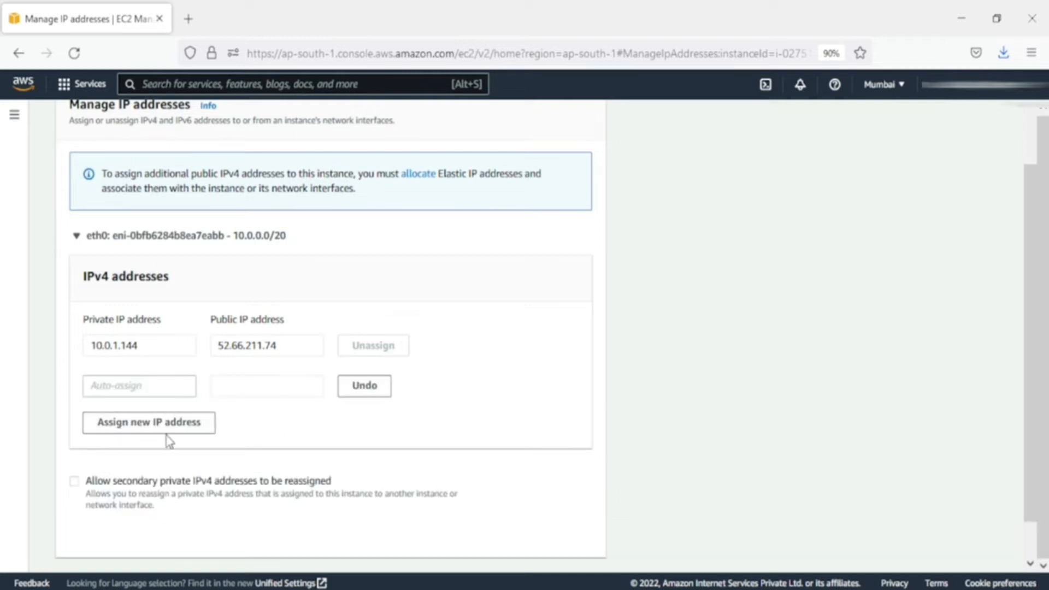
pyautogui.scroll(-2, 399, 403)
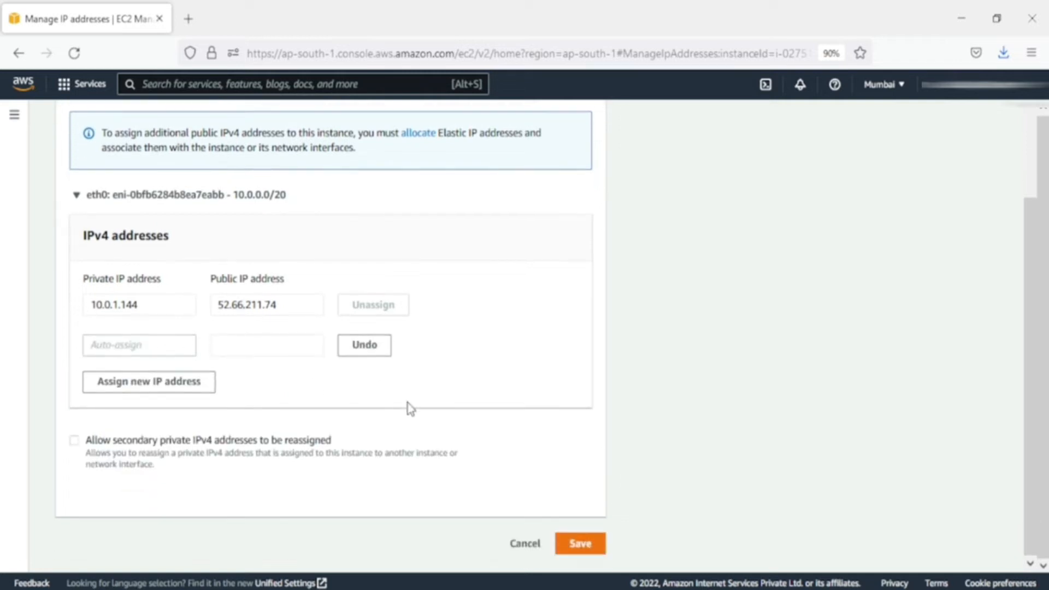
pyautogui.click(581, 549)
pyautogui.click(689, 391)
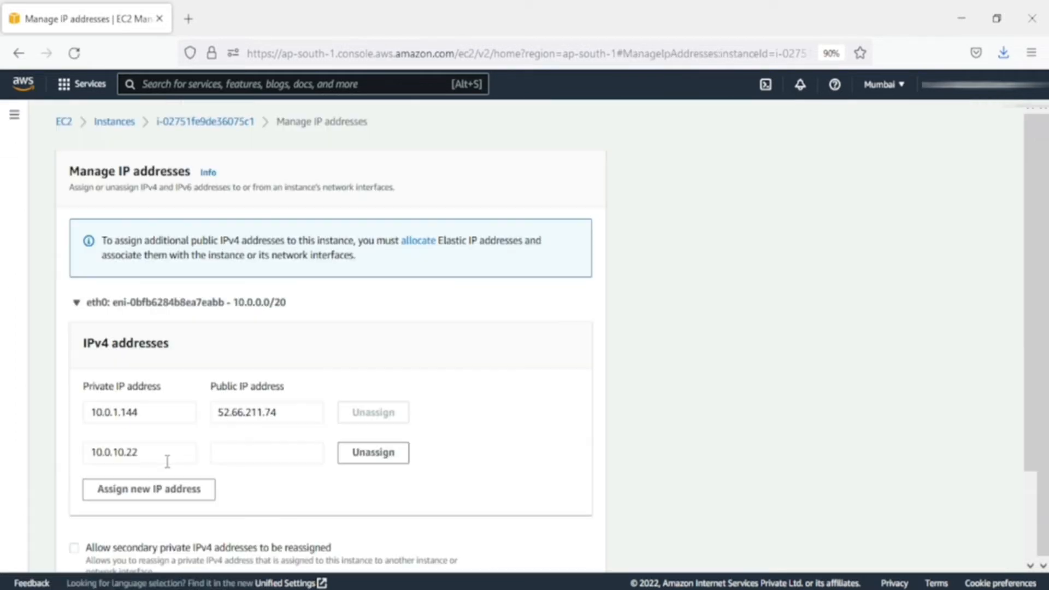
pyautogui.moveTo(170, 454); pyautogui.dragTo(82, 447)
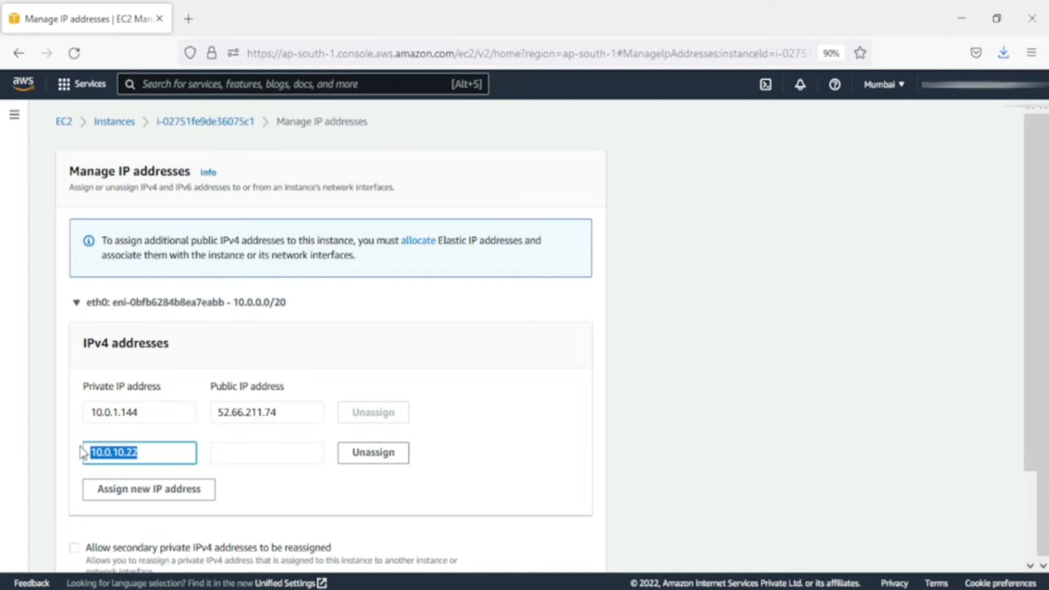
# Step: Review the private and public IP address entries of eth0 and the note about allocating Elastic IP addresses
pyautogui.moveTo(172, 391); pyautogui.dragTo(82, 392)
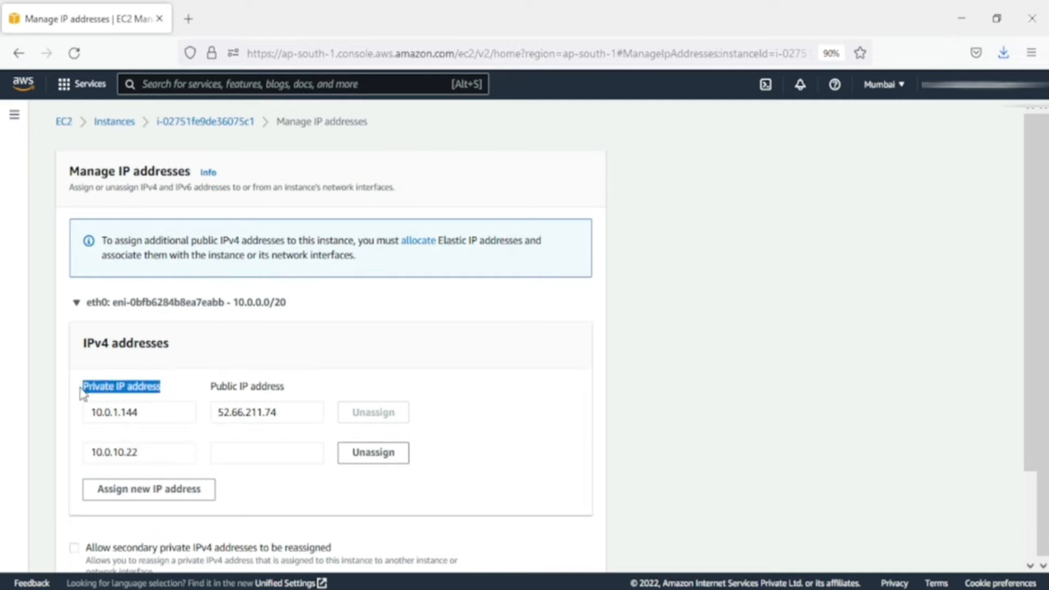
pyautogui.moveTo(179, 459); pyautogui.dragTo(70, 449)
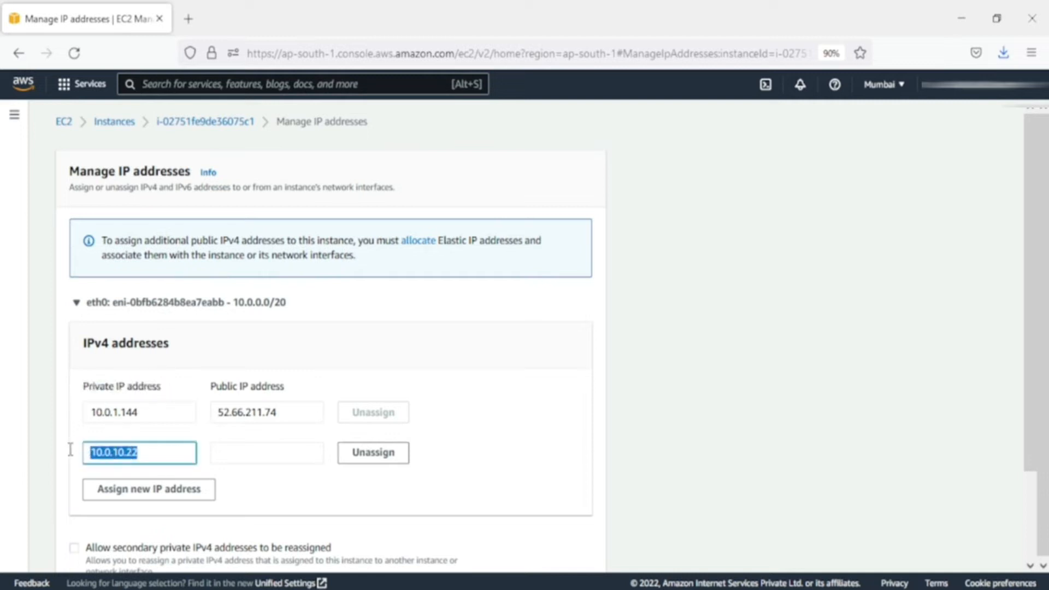
pyautogui.moveTo(303, 392); pyautogui.dragTo(208, 392)
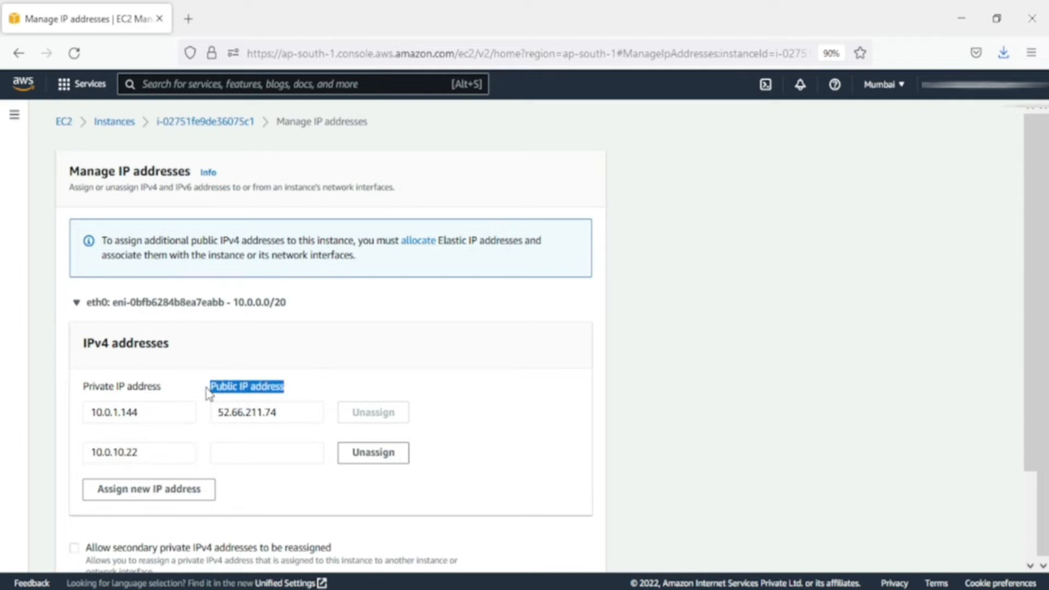
pyautogui.click(233, 450)
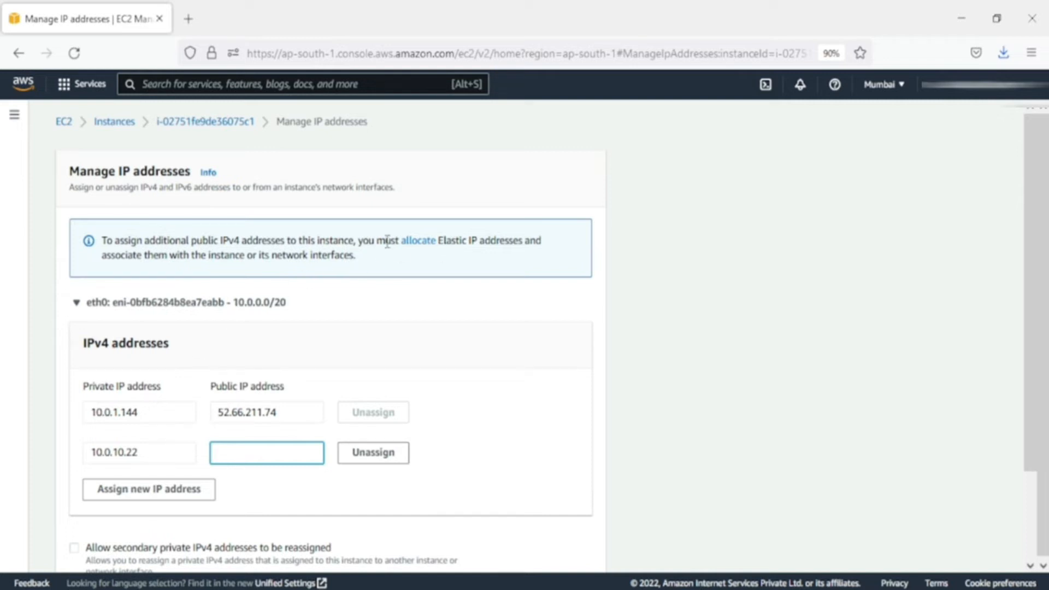
pyautogui.moveTo(544, 240); pyautogui.dragTo(378, 240)
pyautogui.click(454, 310)
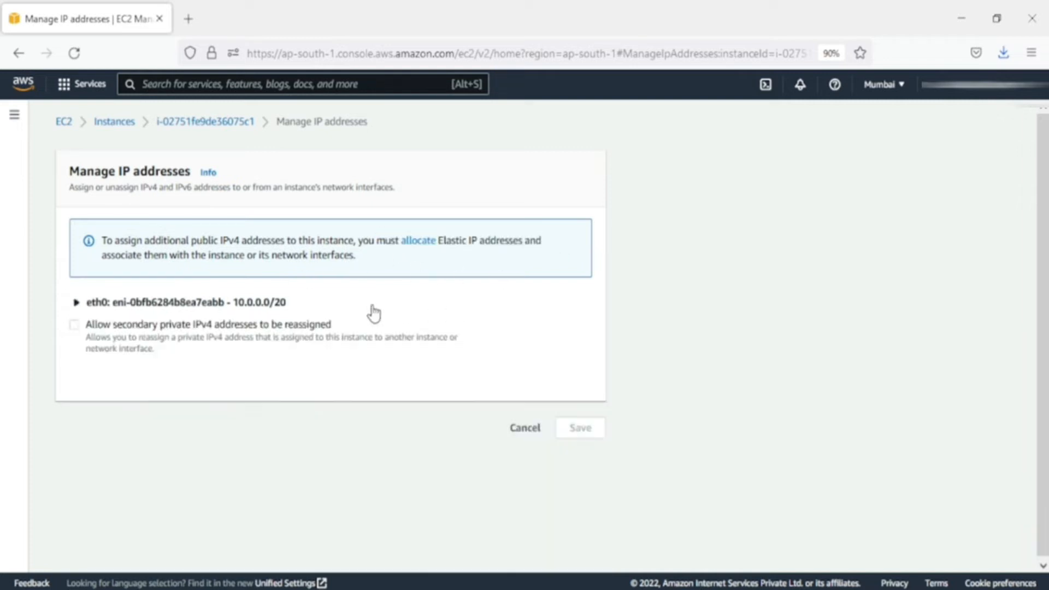
# Step: Expand the eth0 network interface again and select its secondary private IPv4 address 10.0.10.22
pyautogui.click(77, 303)
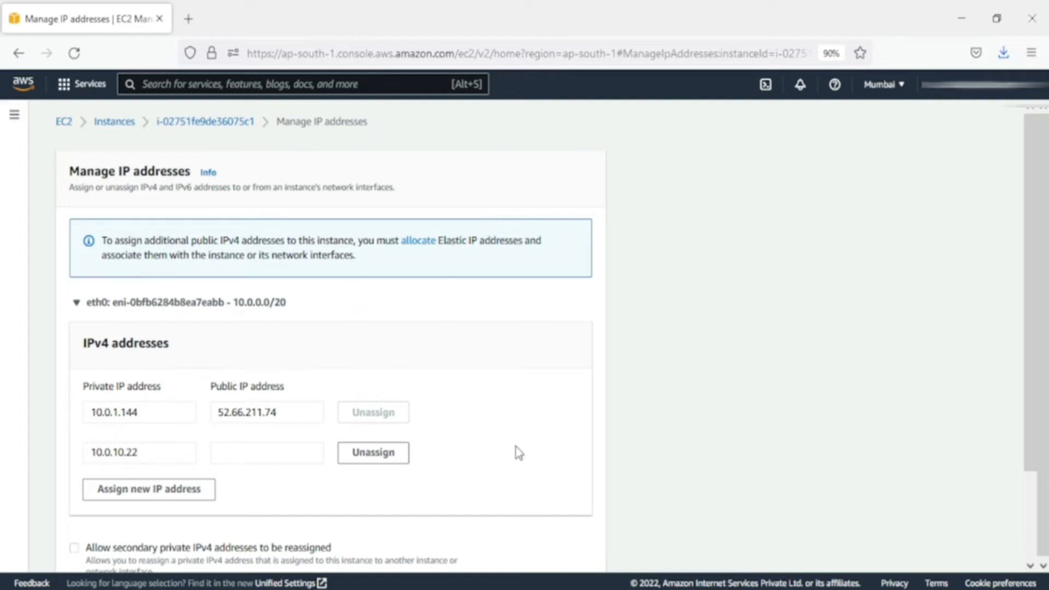
pyautogui.moveTo(181, 450); pyautogui.dragTo(81, 437)
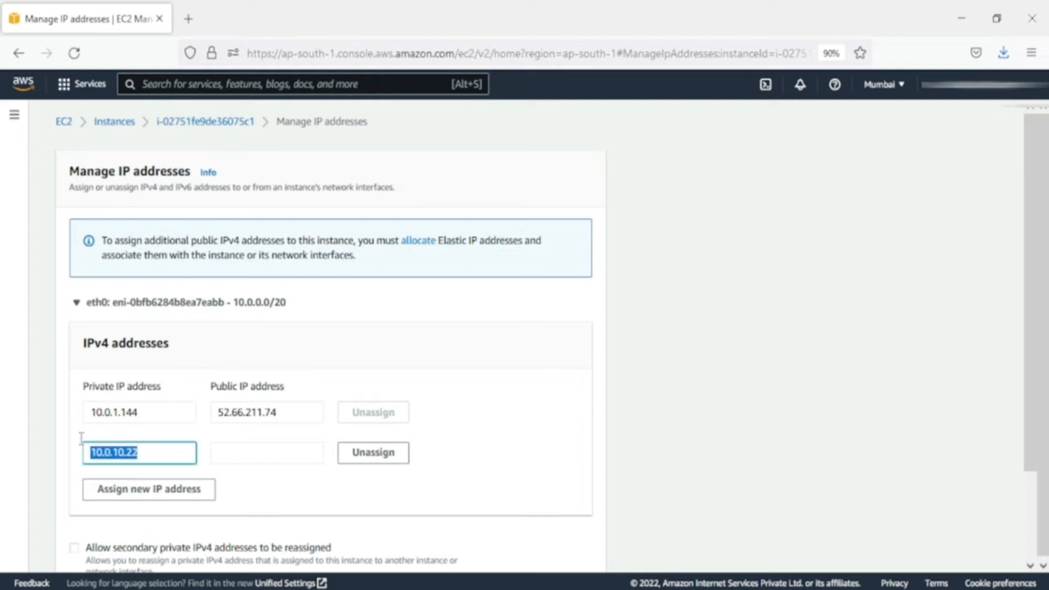
pyautogui.click(150, 452)
pyautogui.moveTo(173, 454); pyautogui.dragTo(83, 451)
pyautogui.click(285, 502)
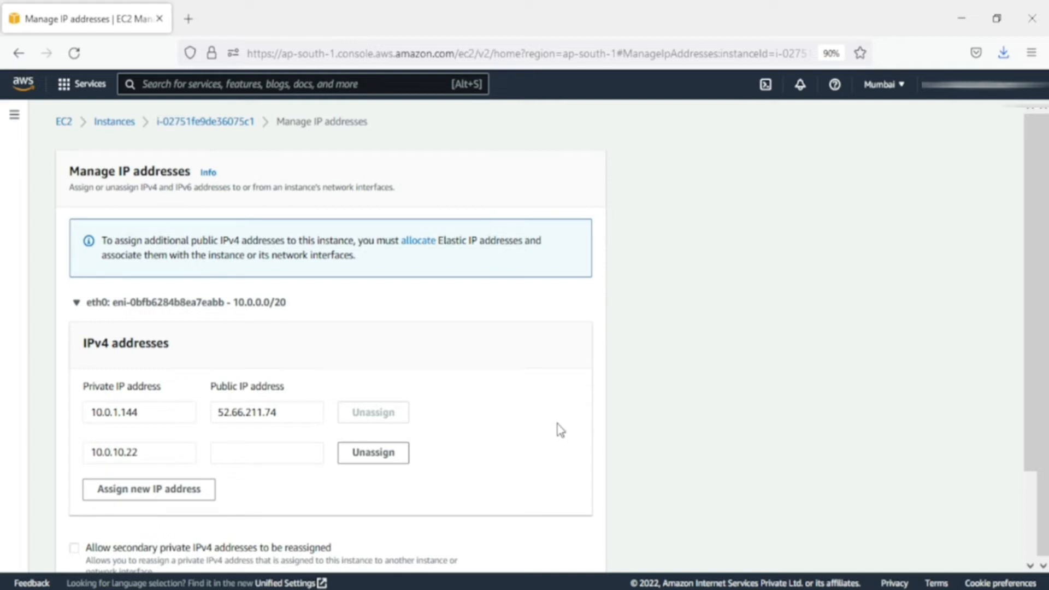
# Step: Return to the instance list and open the RDP client connection options for the windows_ec2 instance
pyautogui.click(112, 121)
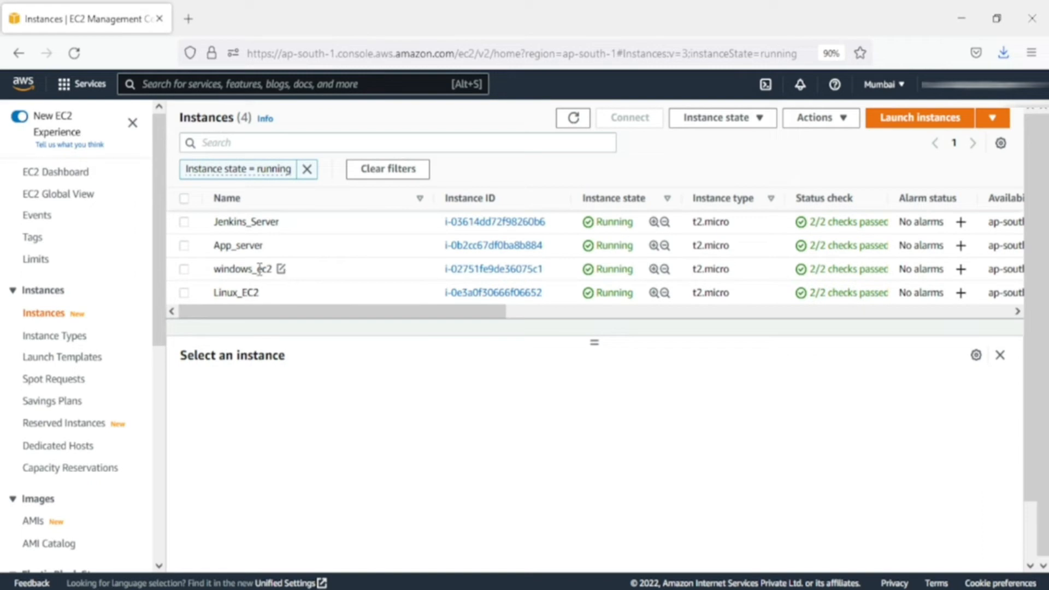
pyautogui.click(481, 269)
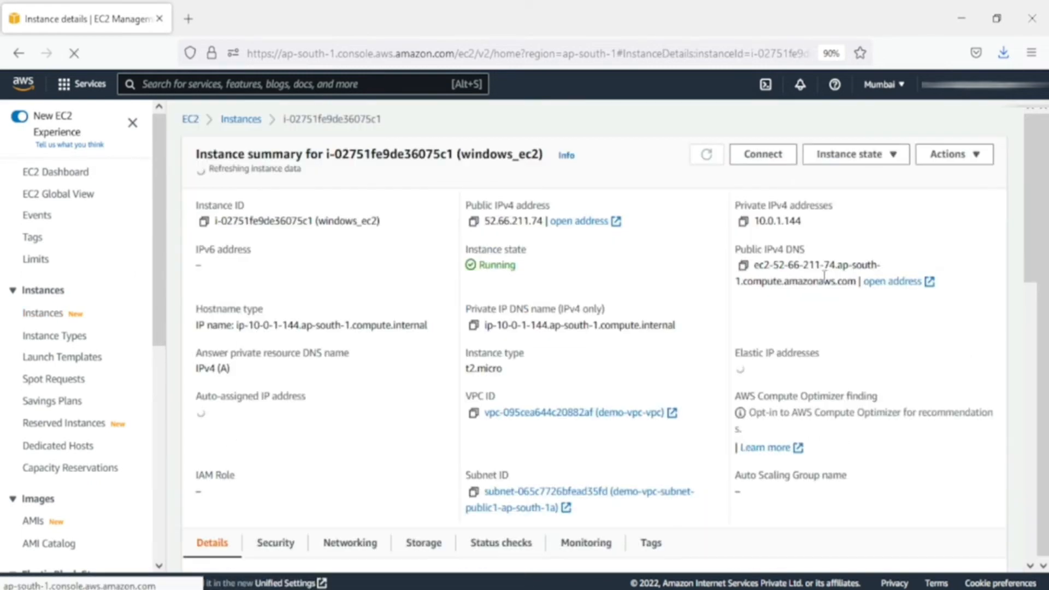
pyautogui.click(767, 167)
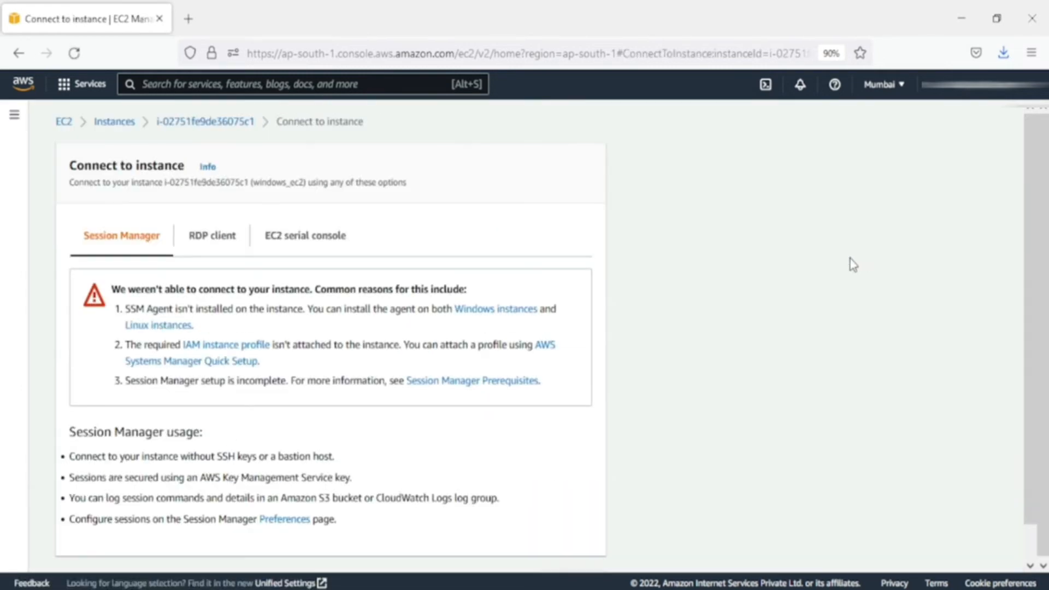
pyautogui.click(228, 251)
pyautogui.scroll(-3, 492, 361)
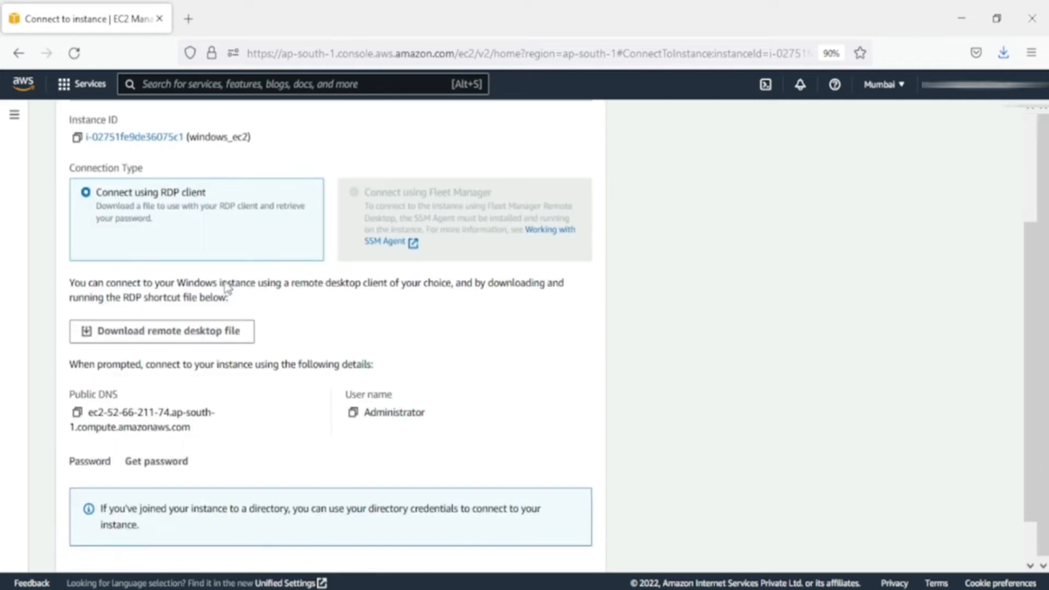
# Step: Download the windows_ec2.rdp remote desktop file, open it and connect to the Windows instance
pyautogui.click(162, 328)
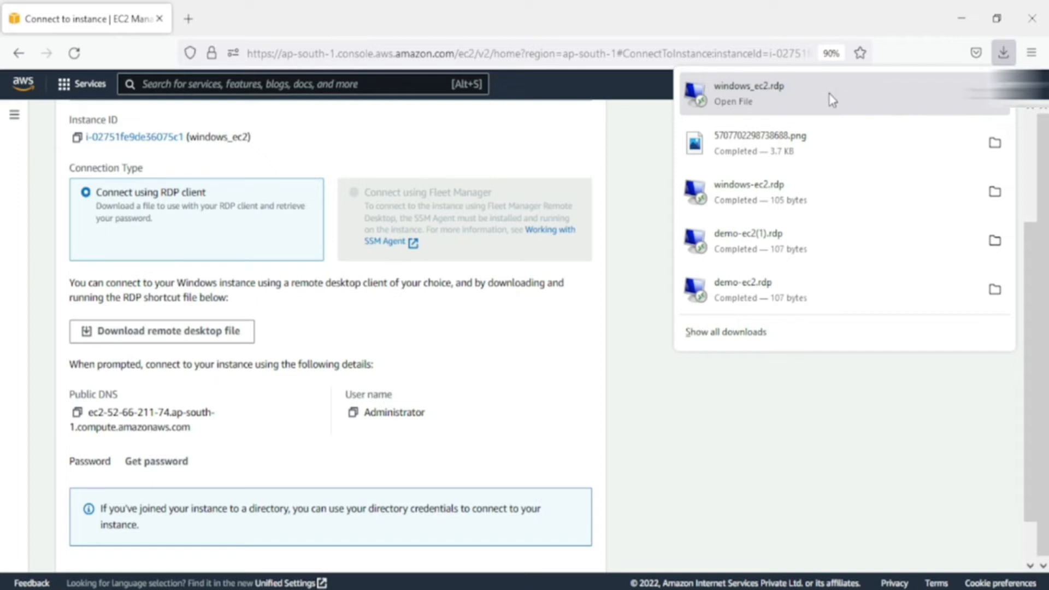
pyautogui.click(832, 100)
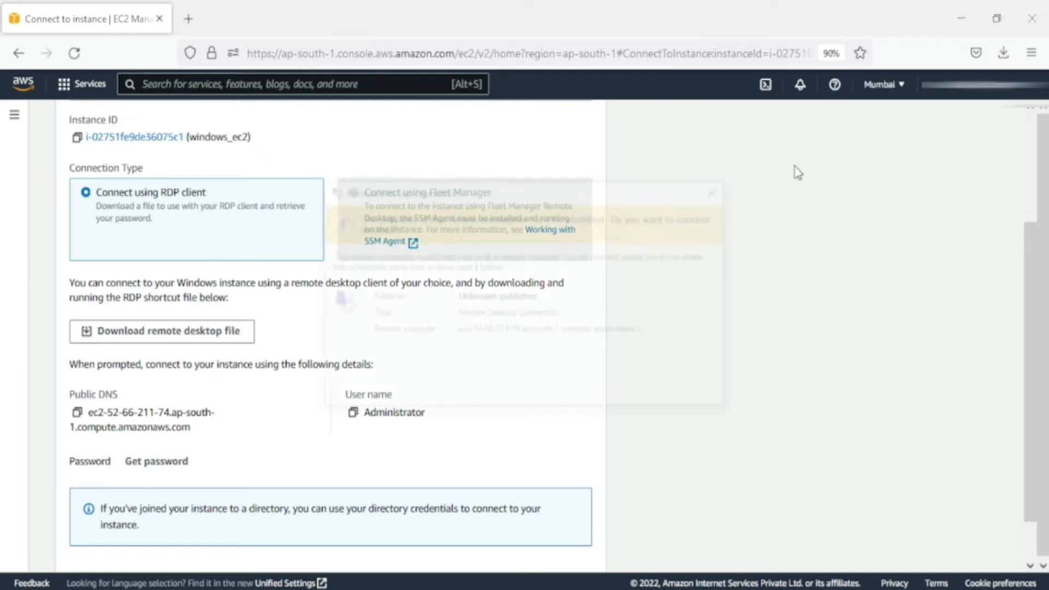
pyautogui.click(646, 391)
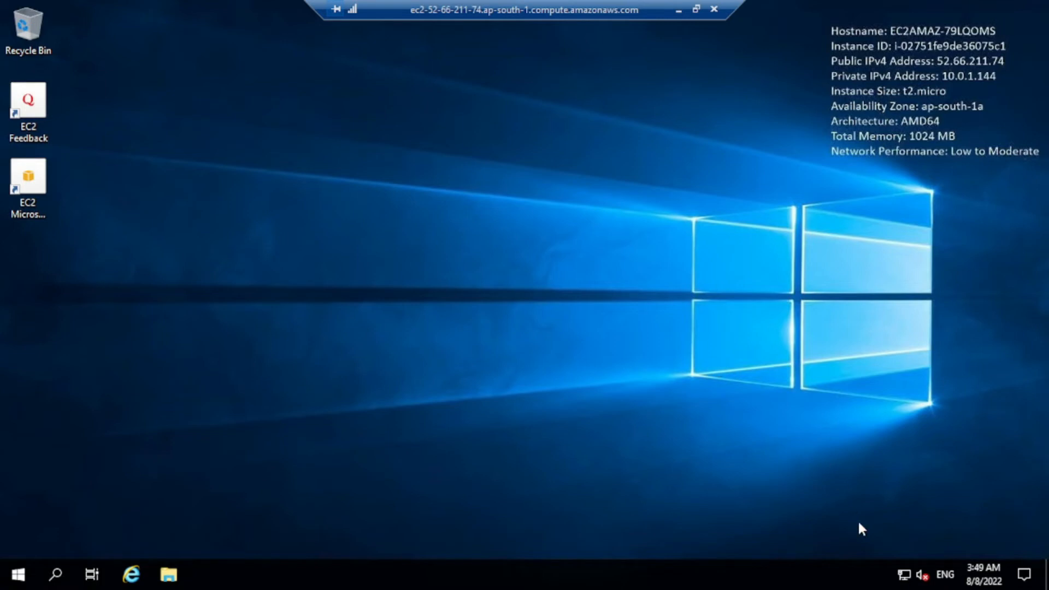
# Step: Open the list of network adapters from the Network & Internet settings on the remote Windows desktop
pyautogui.rightClick(901, 579)
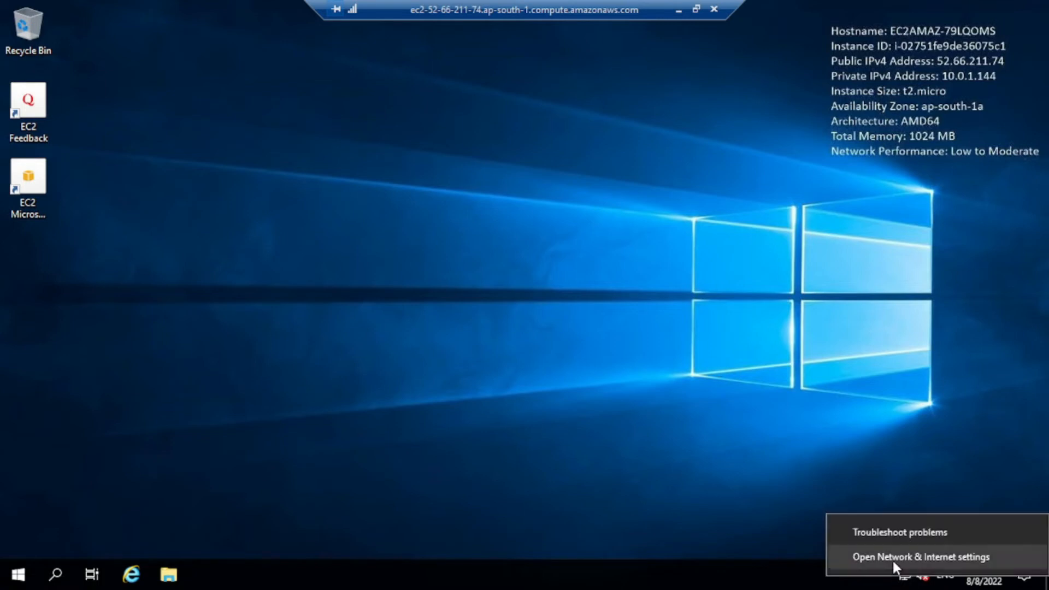
pyautogui.click(892, 559)
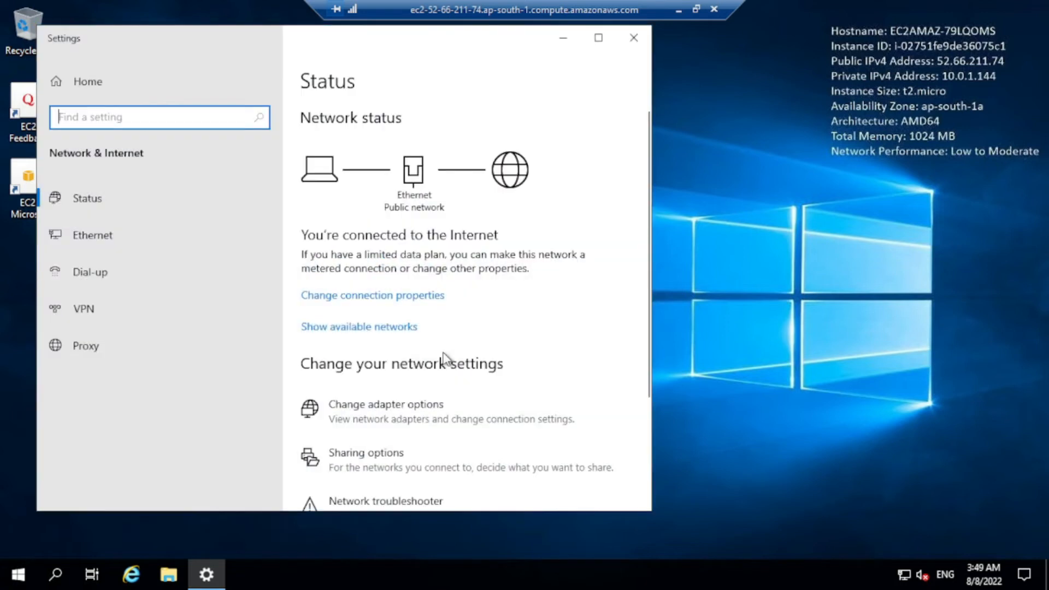
pyautogui.click(357, 408)
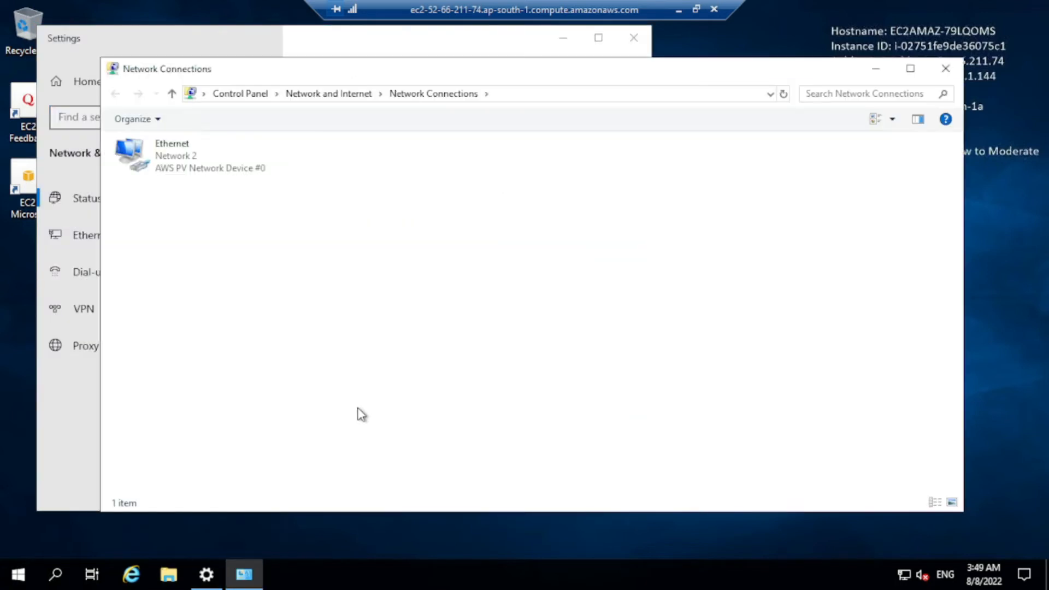
# Step: Open the Ethernet adapter's Internet Protocol Version 4 properties and switch to a manually specified IP address
pyautogui.click(158, 169)
pyautogui.rightClick(159, 170)
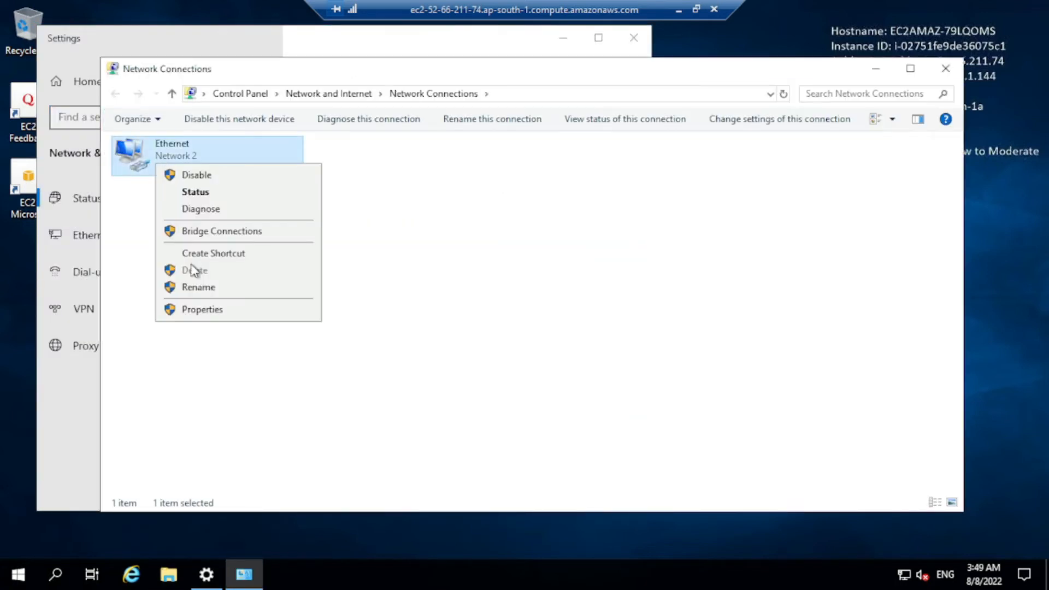
pyautogui.click(208, 308)
pyautogui.doubleClick(235, 296)
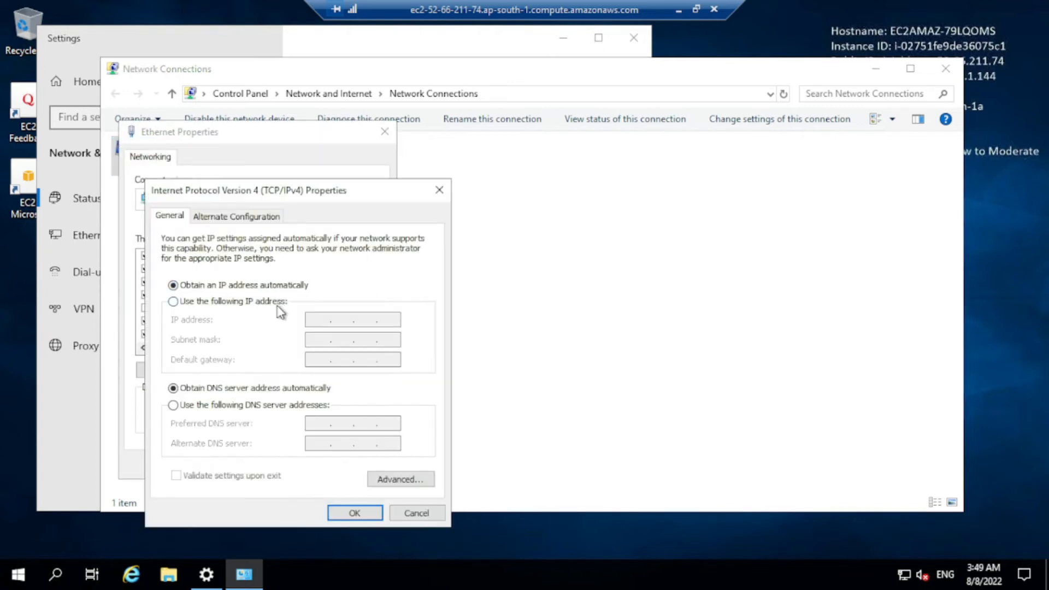
pyautogui.click(206, 301)
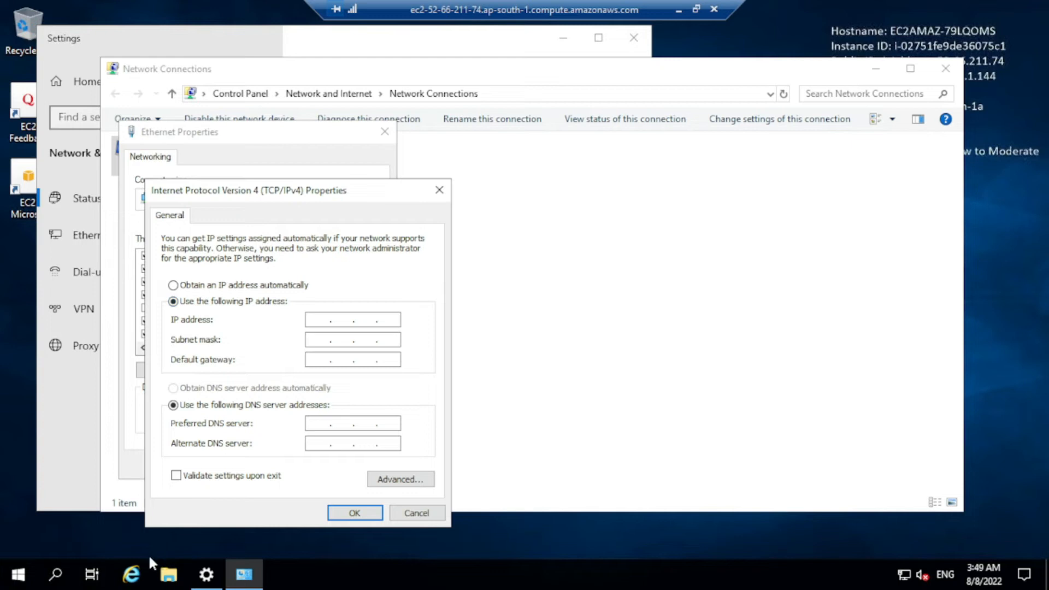
# Step: Run ipconfig /all in Windows PowerShell and examine the Ethernet adapter's IPv4 address, subnet mask and default gateway
pyautogui.click(60, 578)
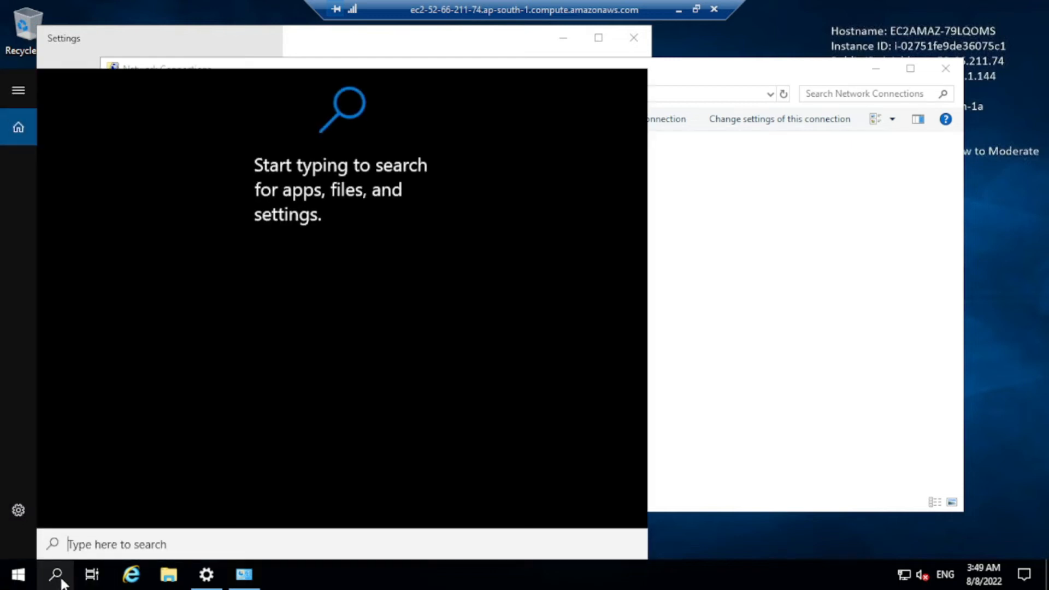
pyautogui.write('power')
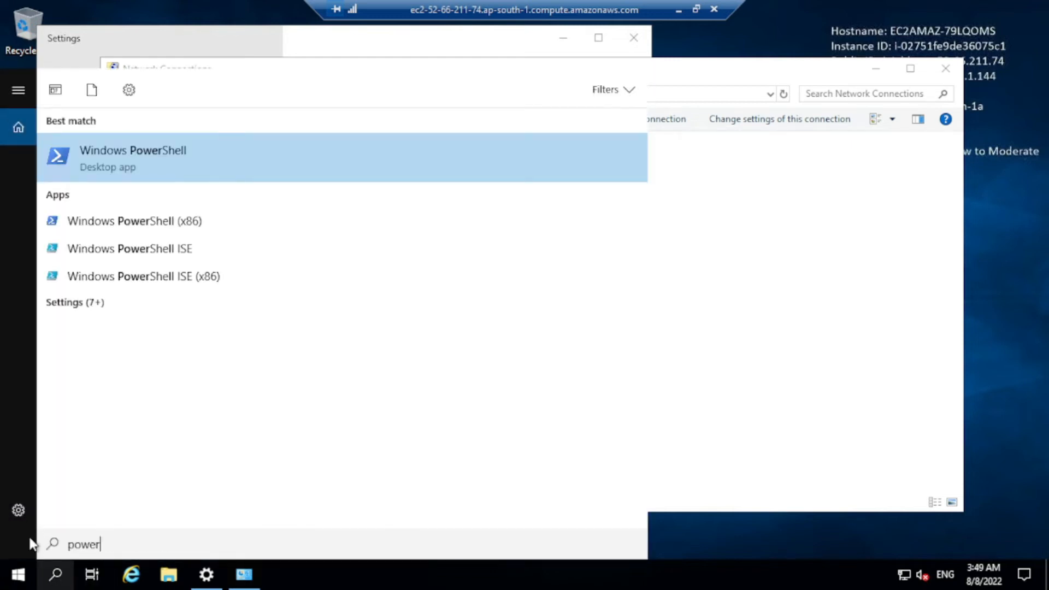
pyautogui.press('Return')
pyautogui.write('ipcon')
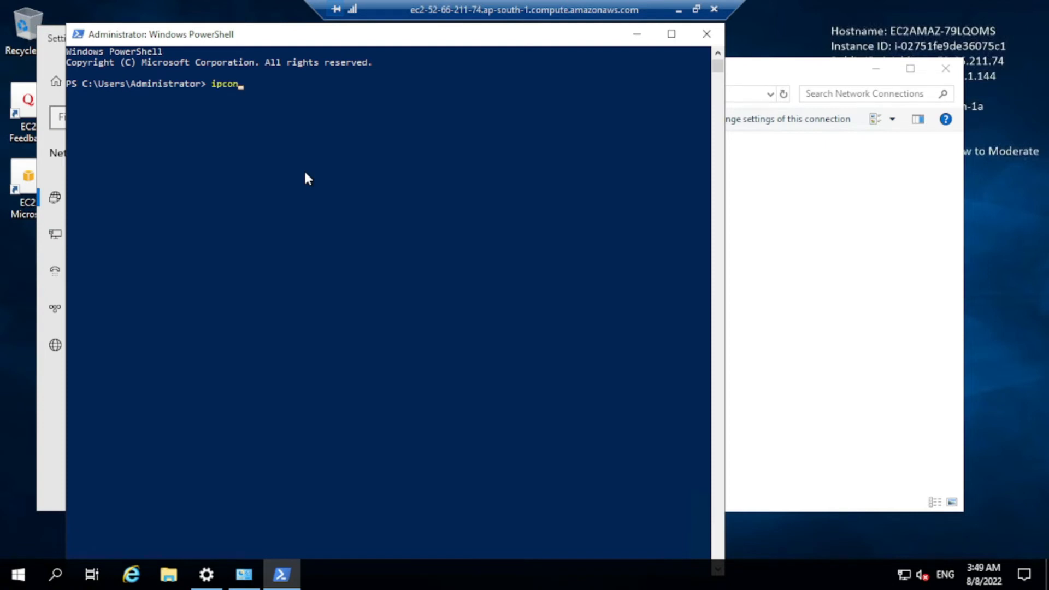
pyautogui.write('fig /all')
pyautogui.press('Return')
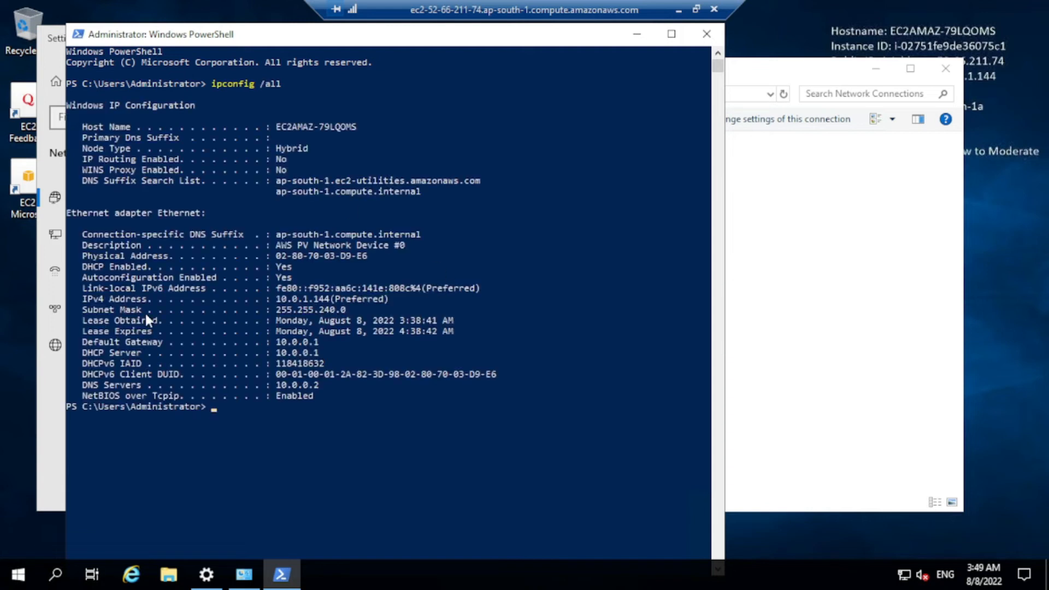
pyautogui.moveTo(83, 296); pyautogui.dragTo(356, 368)
pyautogui.click(282, 309)
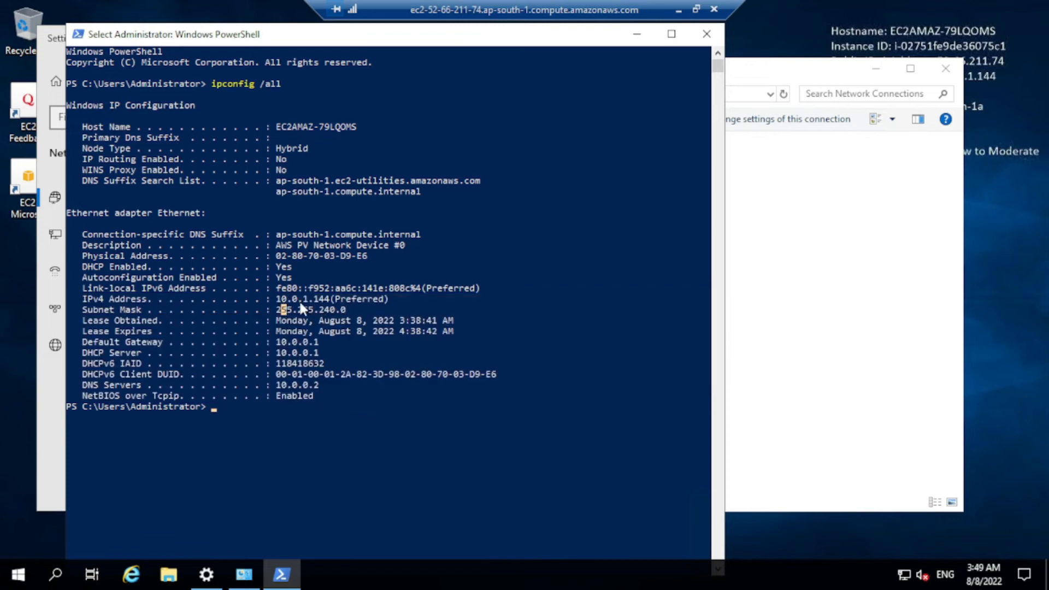
# Step: Copy the current values from the PowerShell output to set the static IP address to 10.0.1.144 and subnet mask to 255.255.240.0
pyautogui.moveTo(313, 304); pyautogui.dragTo(329, 304)
pyautogui.rightClick(294, 302)
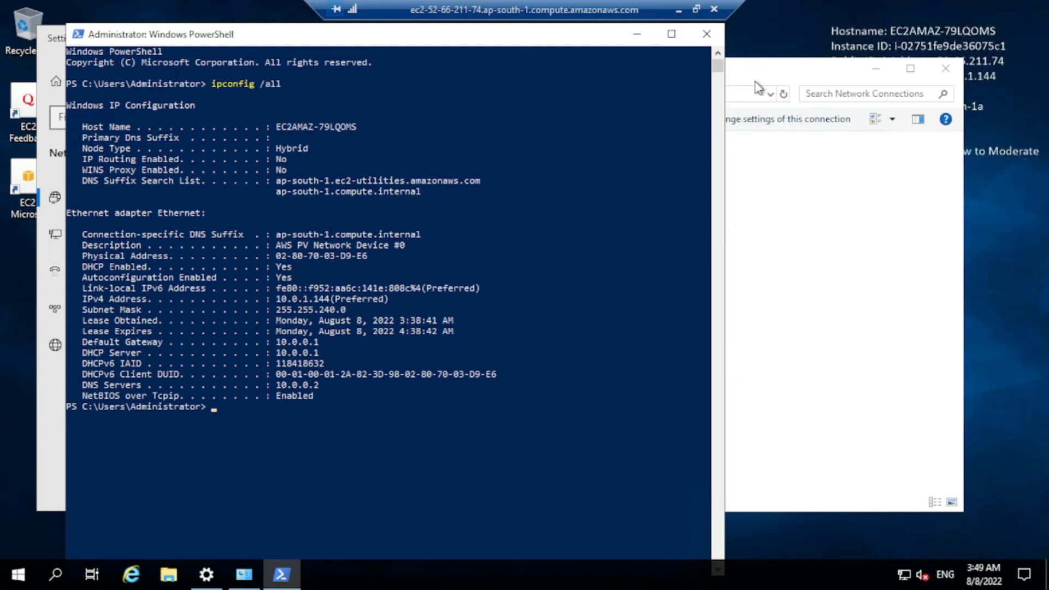
pyautogui.click(775, 77)
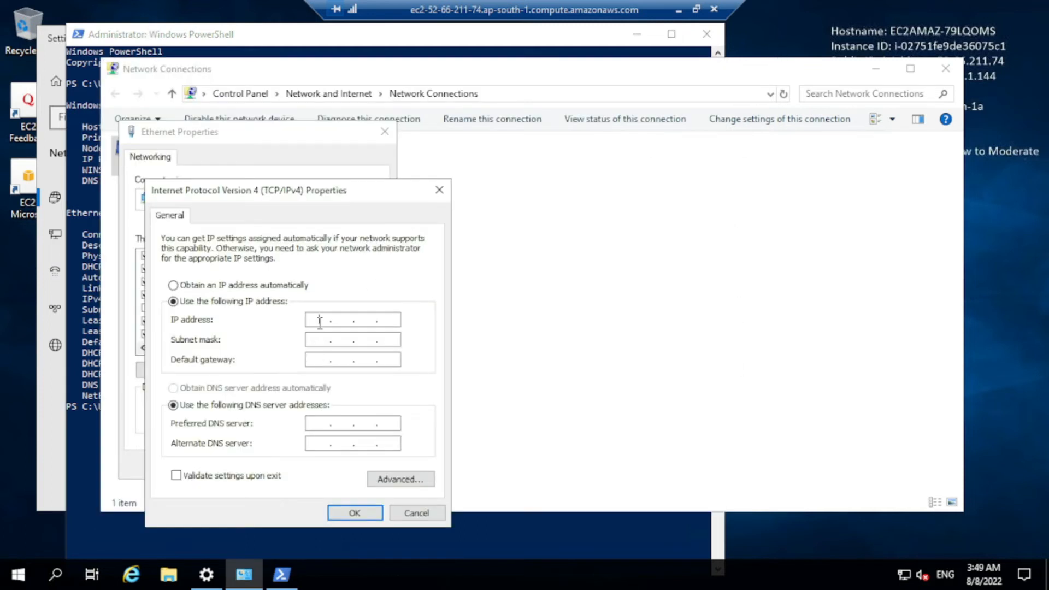
pyautogui.hotkey('alt', 'Tab')
pyautogui.moveTo(277, 309); pyautogui.dragTo(417, 340)
pyautogui.hotkey('ctrl', 'c')
pyautogui.hotkey('alt', 'Tab')
pyautogui.hotkey('ctrl', 'v')
# Step: Copy the default gateway from the PowerShell output and set it to 10.0.0.1 in the IPv4 properties
pyautogui.click(93, 318)
pyautogui.moveTo(277, 342); pyautogui.dragTo(317, 343)
pyautogui.hotkey('ctrl', 'c')
pyautogui.click(776, 306)
pyautogui.click(321, 360)
pyautogui.hotkey('ctrl', 'v')
# Step: Copy the DNS server from the PowerShell output and set the preferred DNS server to 10.0.0.2
pyautogui.click(317, 424)
pyautogui.click(83, 377)
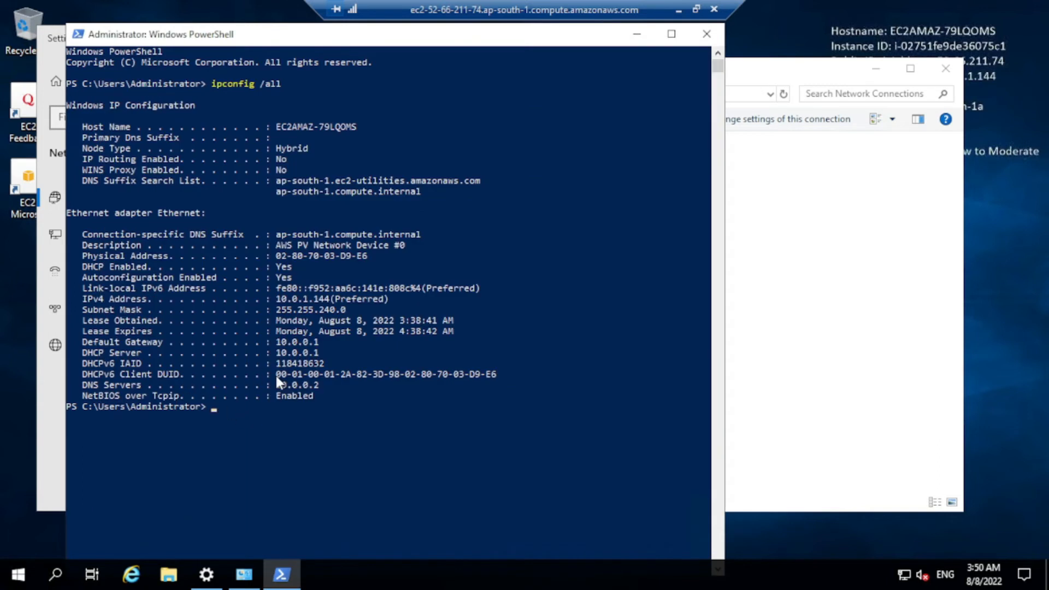
pyautogui.moveTo(276, 385); pyautogui.dragTo(319, 385)
pyautogui.hotkey('ctrl', 'c')
pyautogui.hotkey('alt', 'Tab')
pyautogui.click(320, 421)
pyautogui.hotkey('ctrl', 'v')
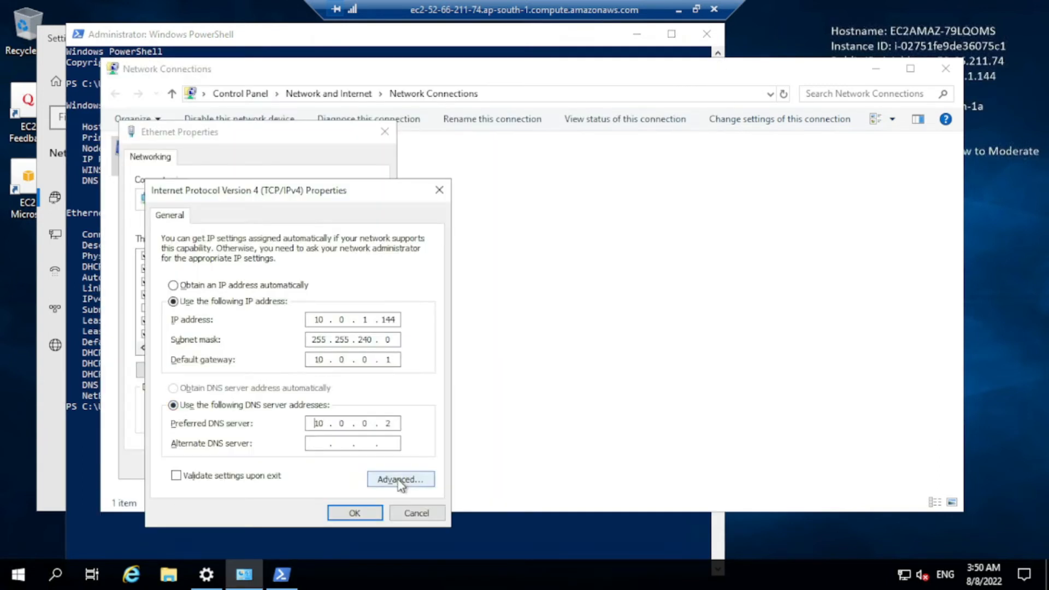
# Step: Start adding another IP address in the advanced TCP/IP settings and enter 10.0.10.22 as the address
pyautogui.click(403, 480)
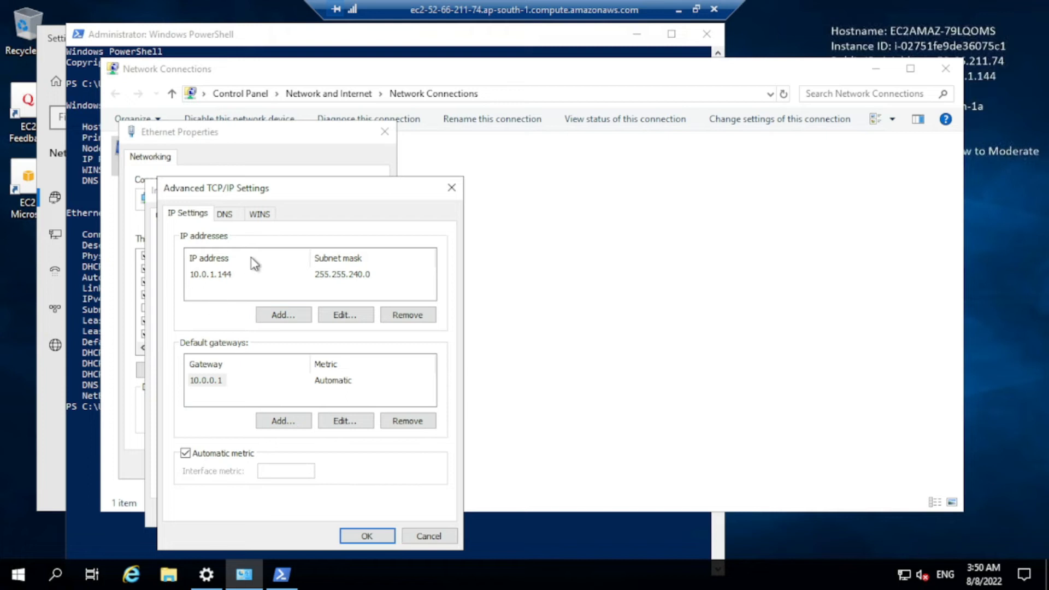
pyautogui.click(284, 316)
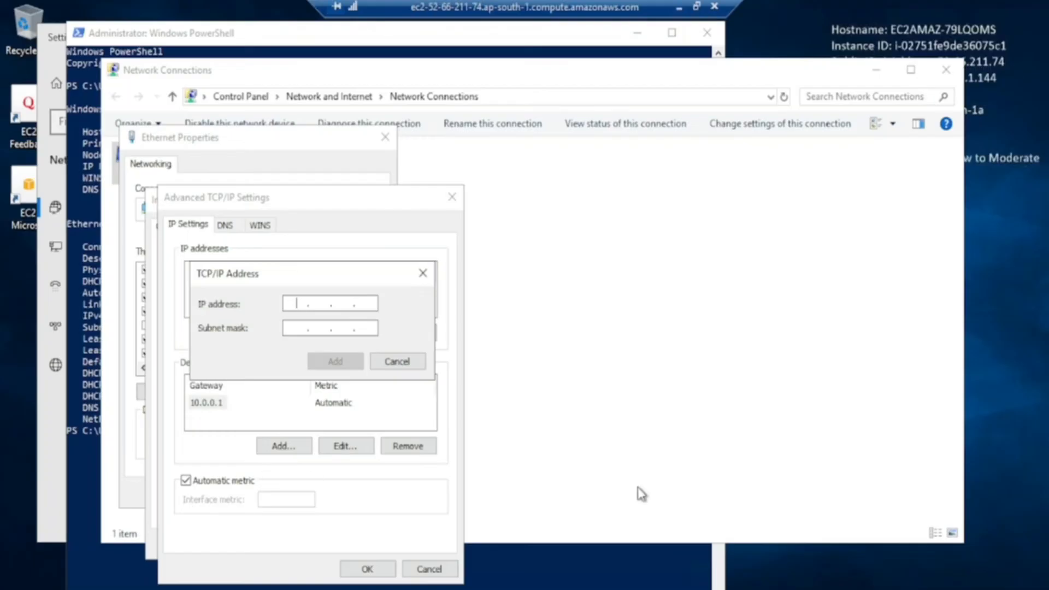
pyautogui.hotkey('ctrl', 'v')
# Step: Set the additional address's subnet mask to 255.255.240.0, add the address and confirm the advanced TCP/IP settings
pyautogui.click(299, 328)
pyautogui.write('255.0.0.')
pyautogui.press('BackSpace')
pyautogui.press('BackSpace')
pyautogui.press('BackSpace')
pyautogui.press('BackSpace')
pyautogui.write('255')
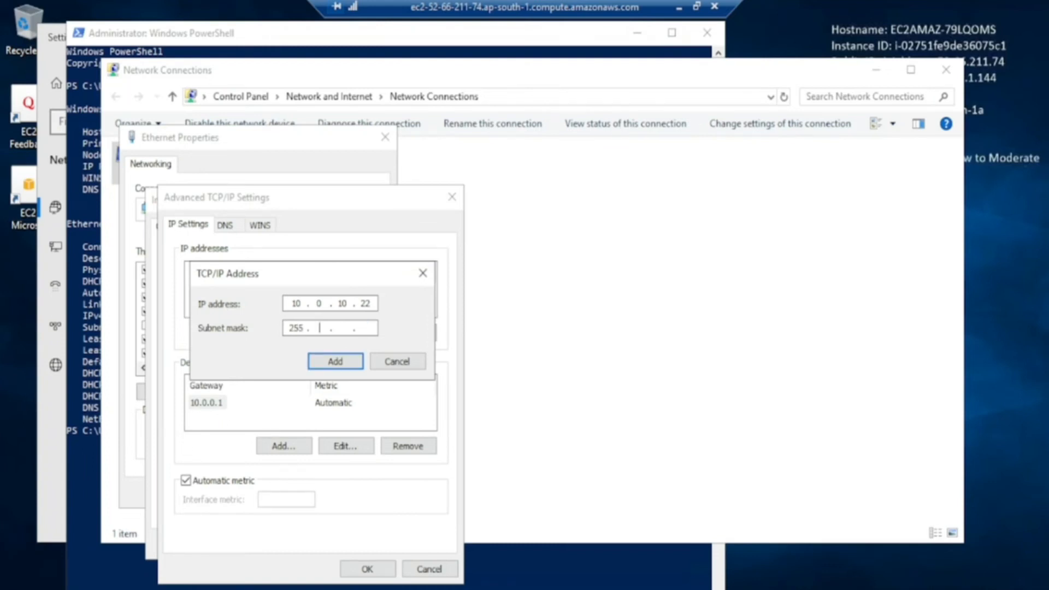
pyautogui.write('255')
pyautogui.write('0')
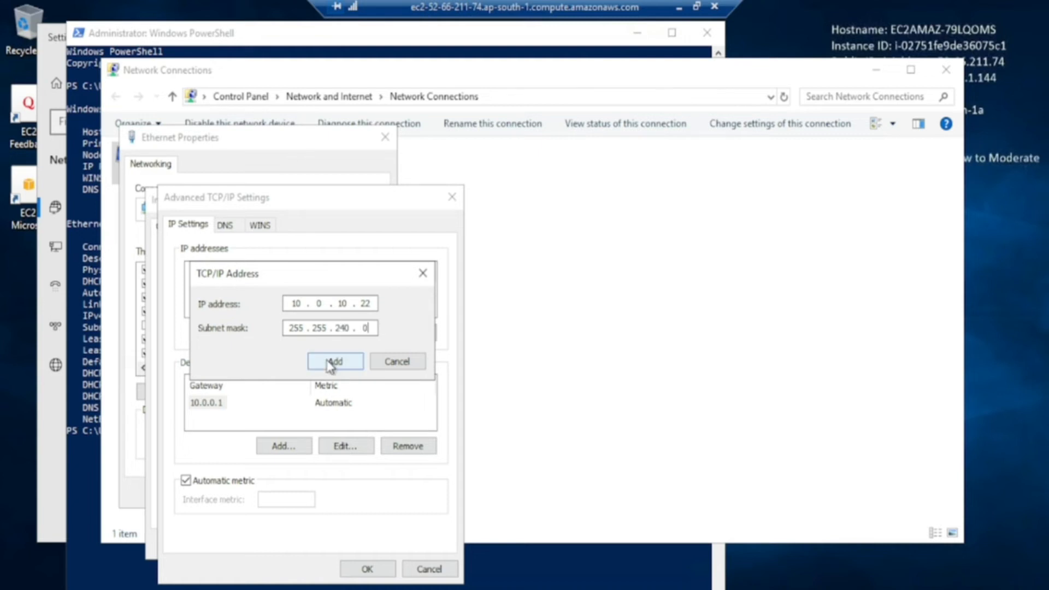
pyautogui.click(335, 361)
pyautogui.click(365, 568)
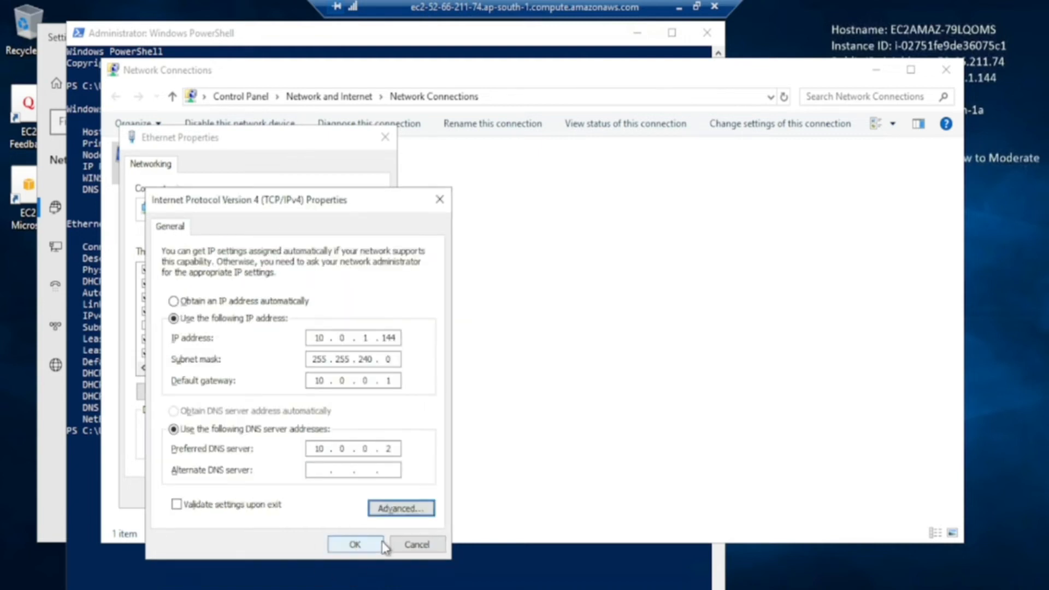
# Step: Confirm the IPv4 and Ethernet properties and run ipconfig /all again in PowerShell
pyautogui.click(360, 543)
pyautogui.click(301, 493)
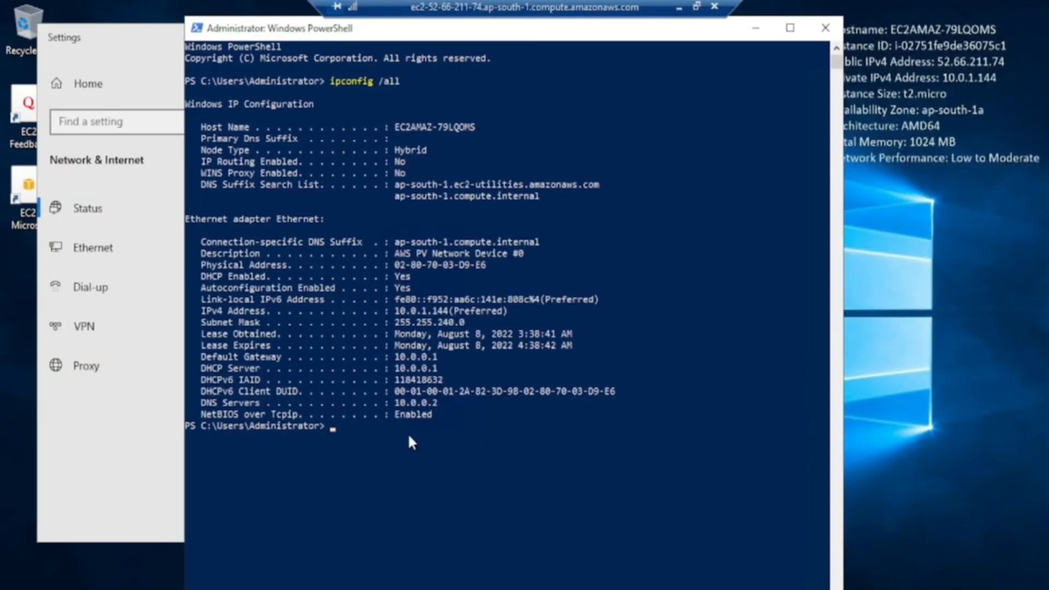
pyautogui.press('Up')
pyautogui.press('Return')
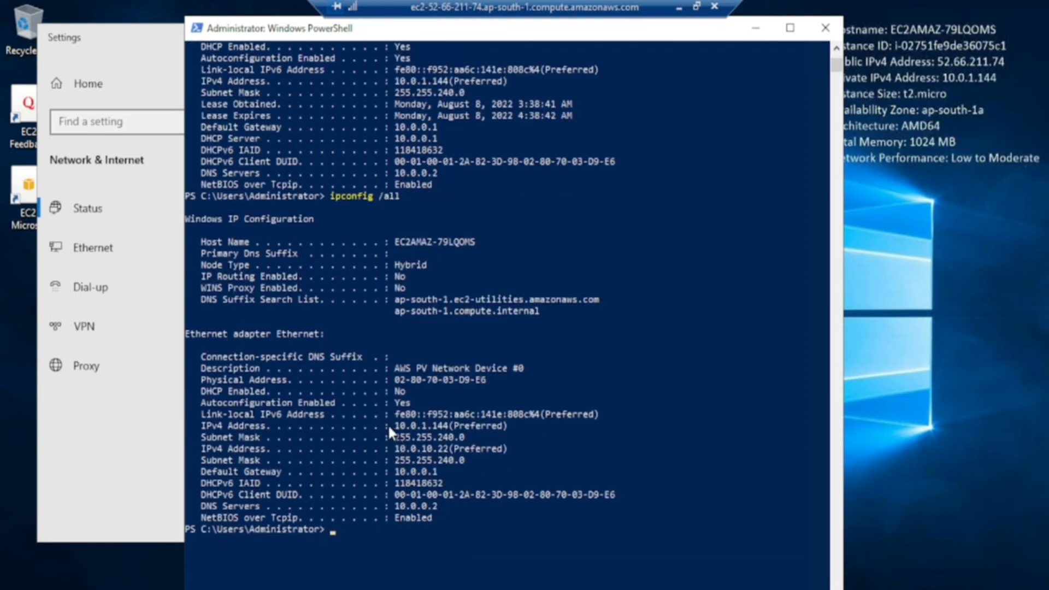
# Step: Examine the two IPv4 address entries of the Ethernet adapter in the ipconfig output
pyautogui.moveTo(389, 426); pyautogui.dragTo(443, 426)
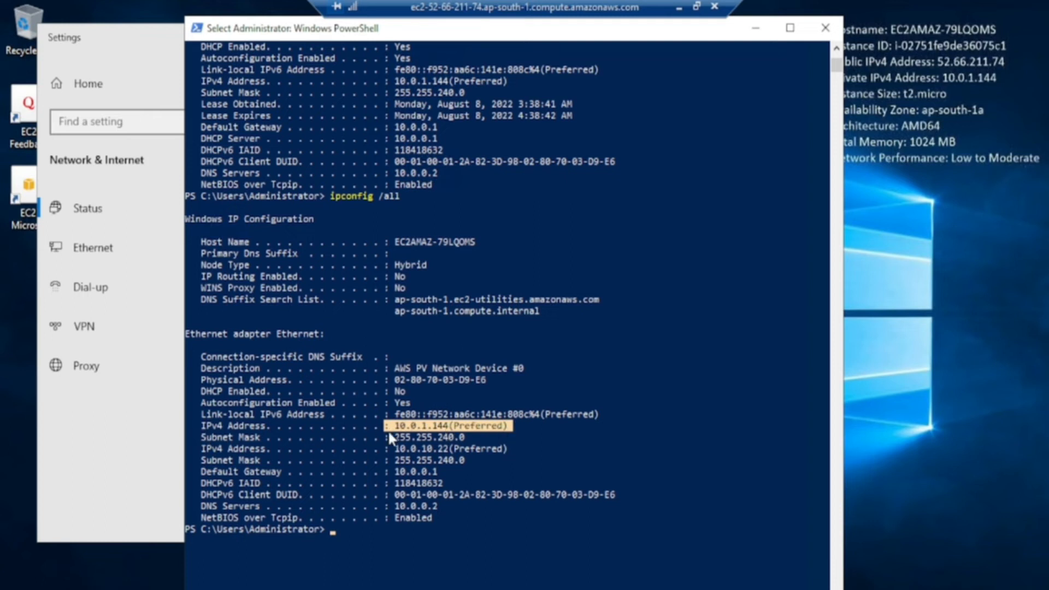
pyautogui.moveTo(202, 448); pyautogui.dragTo(381, 444)
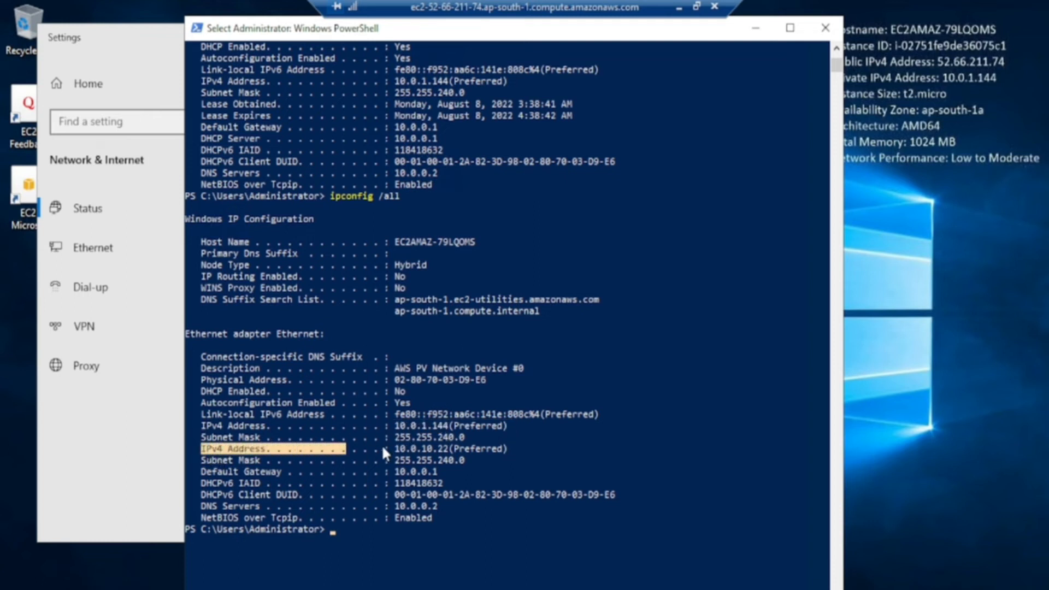
pyautogui.moveTo(501, 446); pyautogui.dragTo(516, 449)
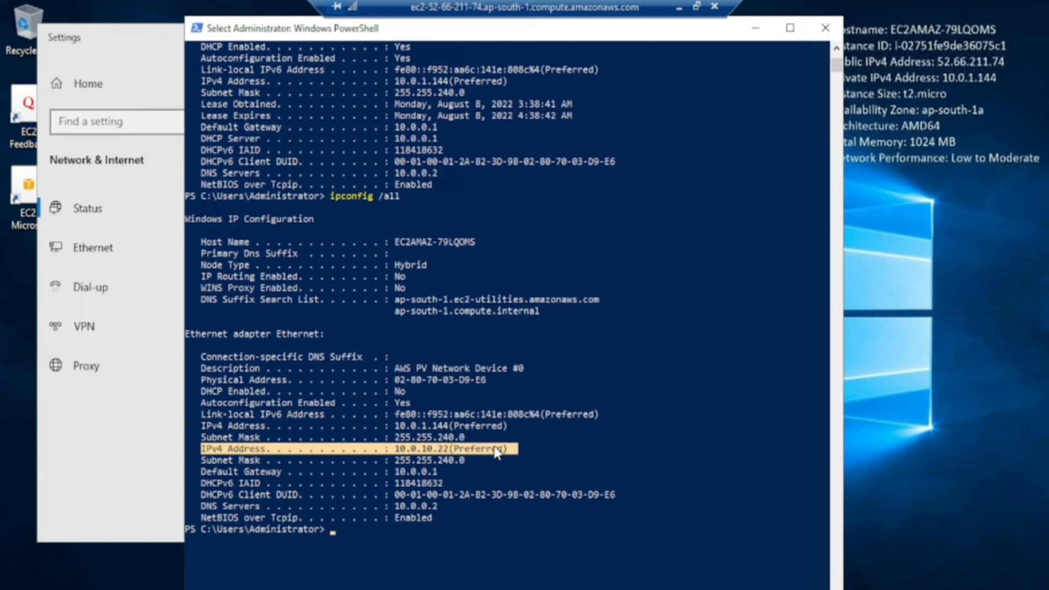
pyautogui.moveTo(185, 335); pyautogui.dragTo(444, 553)
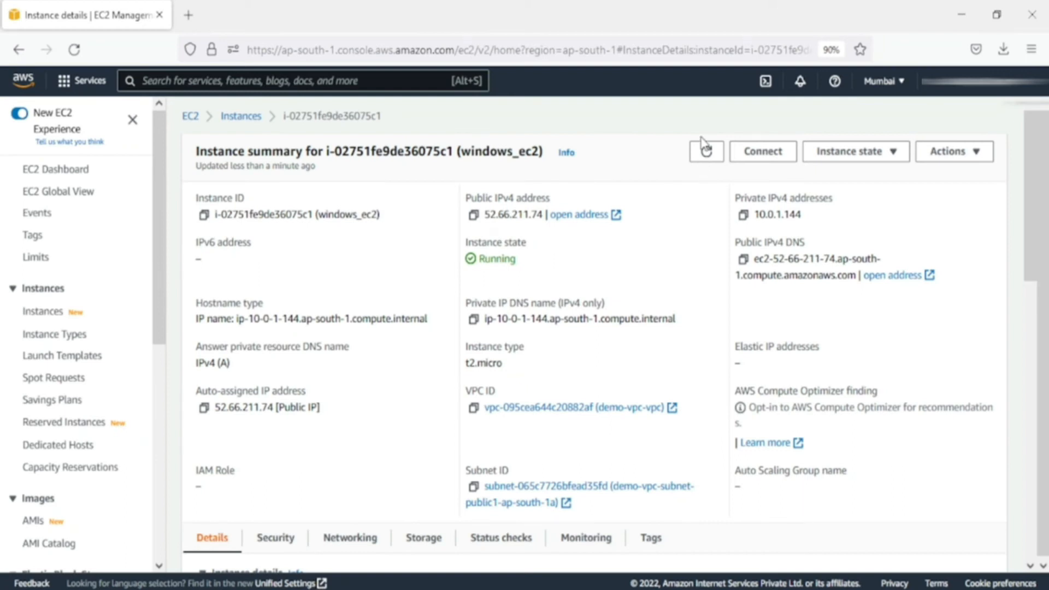
# Step: Switch to the EC2 console, refresh the windows_ec2 summary and check its primary and secondary private IPv4 addresses in the networking details
pyautogui.click(706, 153)
pyautogui.scroll(-5, 569, 346)
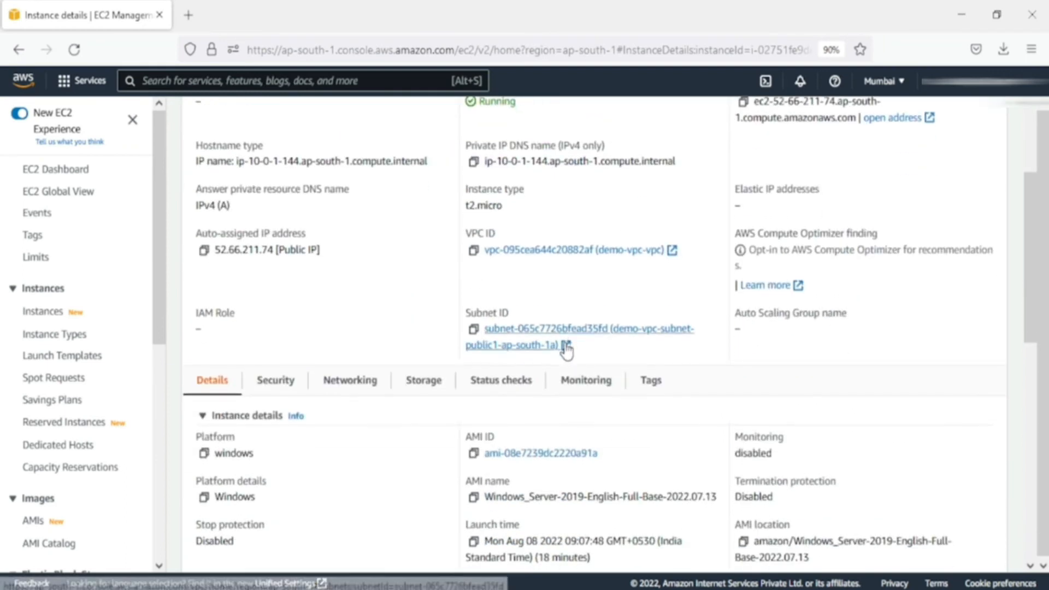
pyautogui.click(347, 228)
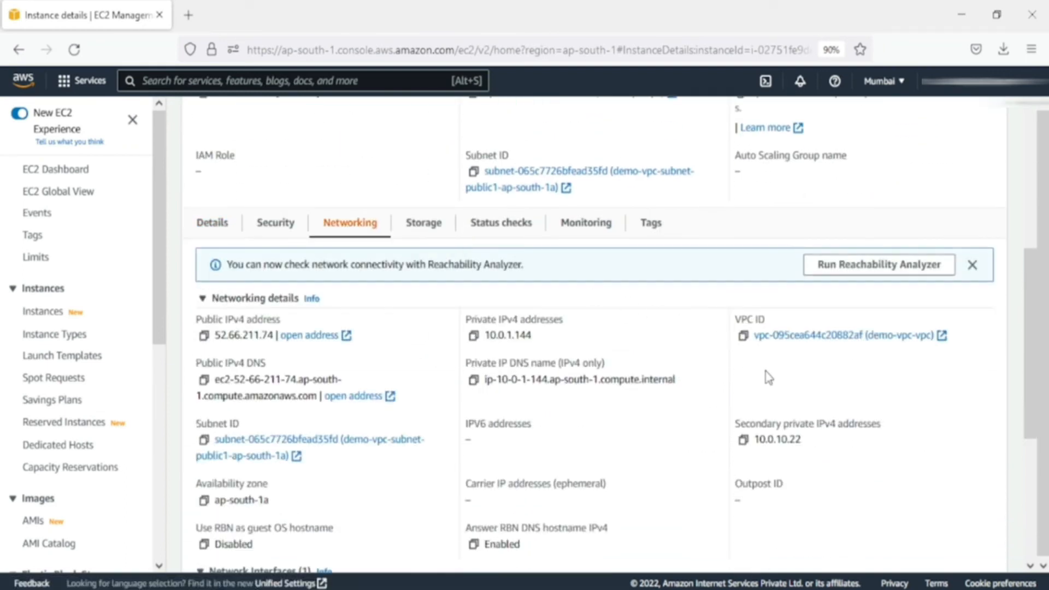
pyautogui.moveTo(588, 342); pyautogui.dragTo(467, 332)
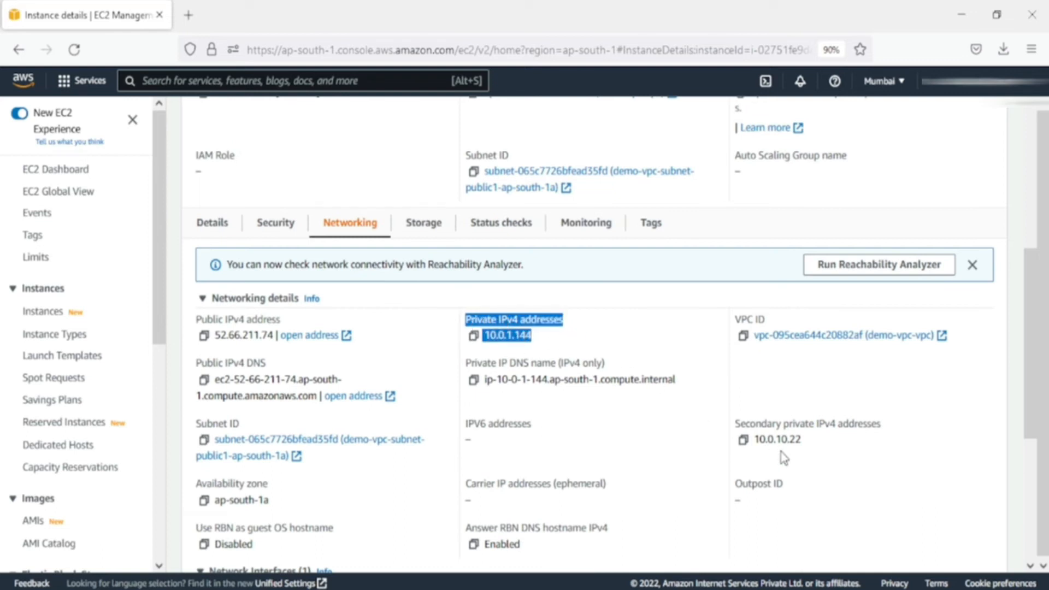
pyautogui.moveTo(824, 453); pyautogui.dragTo(735, 425)
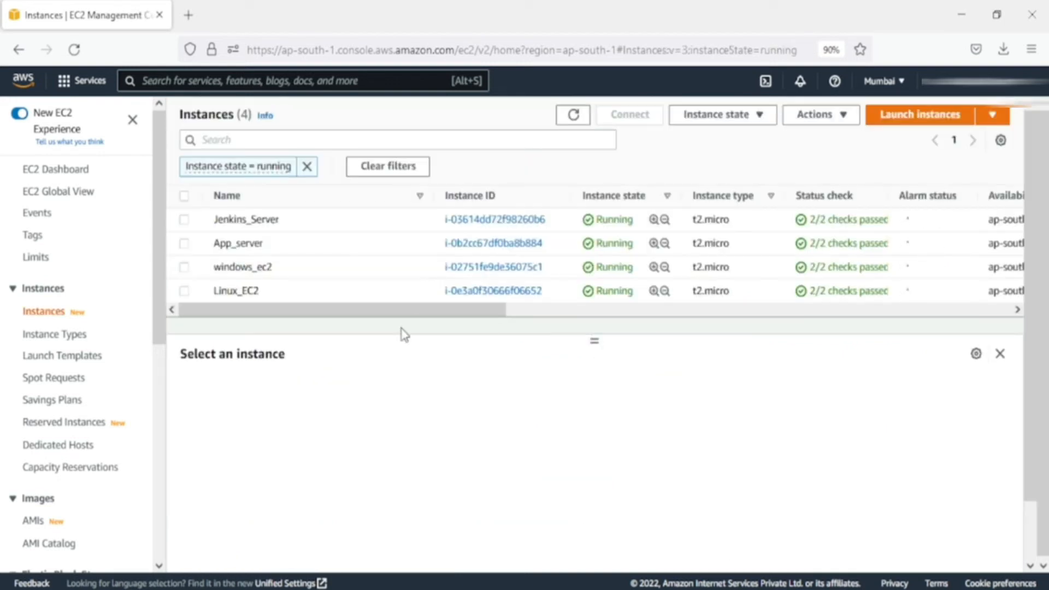
# Step: Open the Linux_EC2 instance and go to the management page for its IP addresses
pyautogui.moveTo(214, 291); pyautogui.dragTo(256, 294)
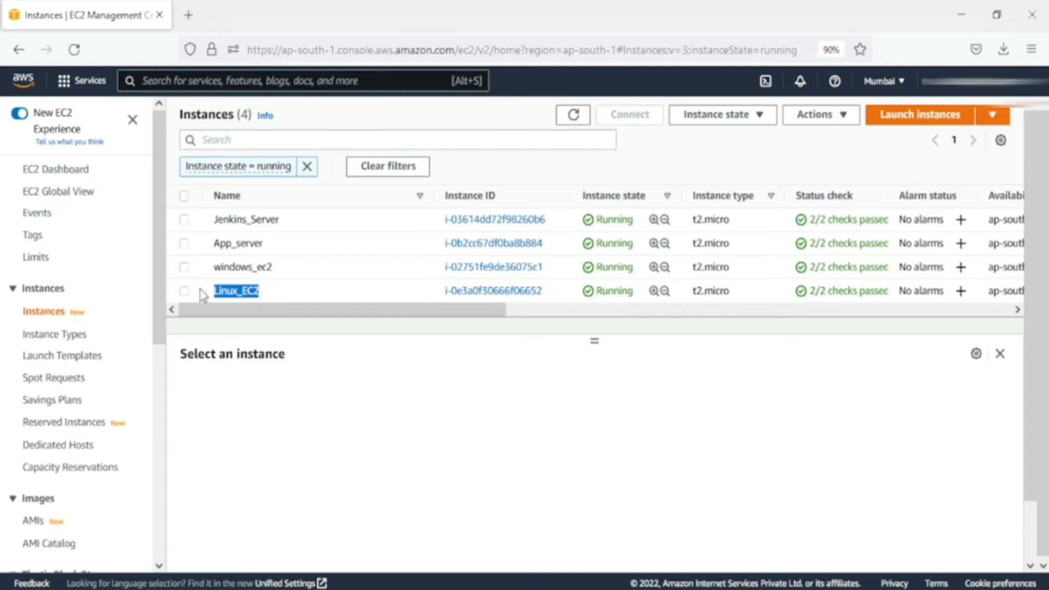
pyautogui.click(492, 291)
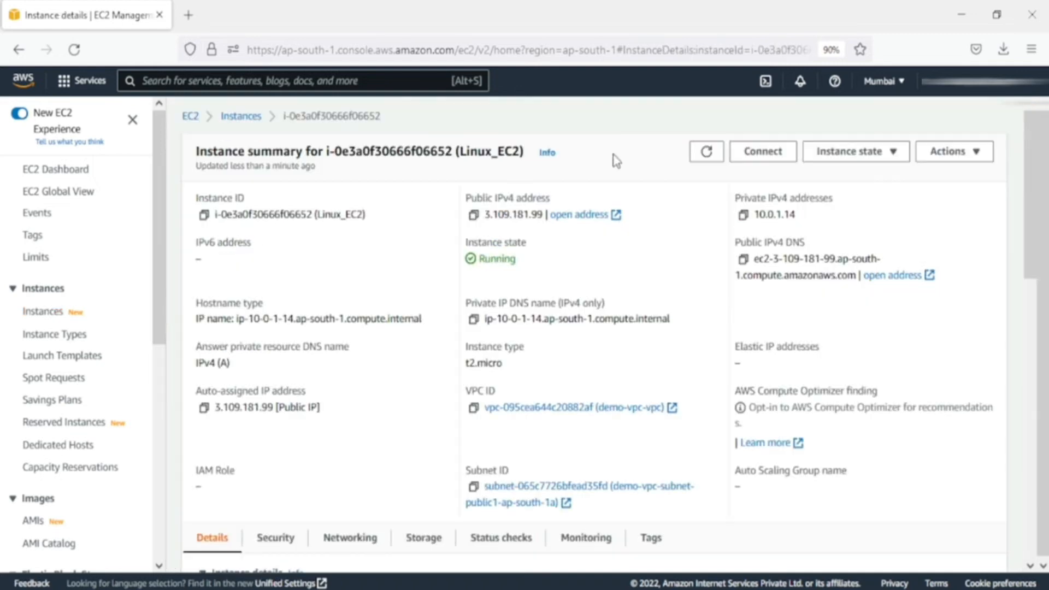
pyautogui.click(980, 160)
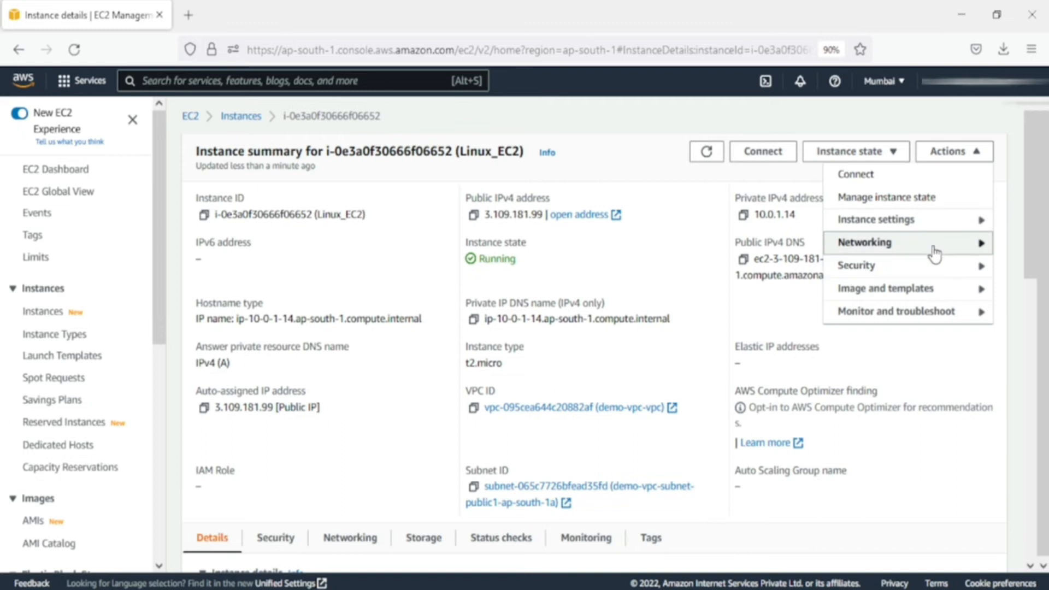
pyautogui.moveTo(935, 248)
pyautogui.click(708, 335)
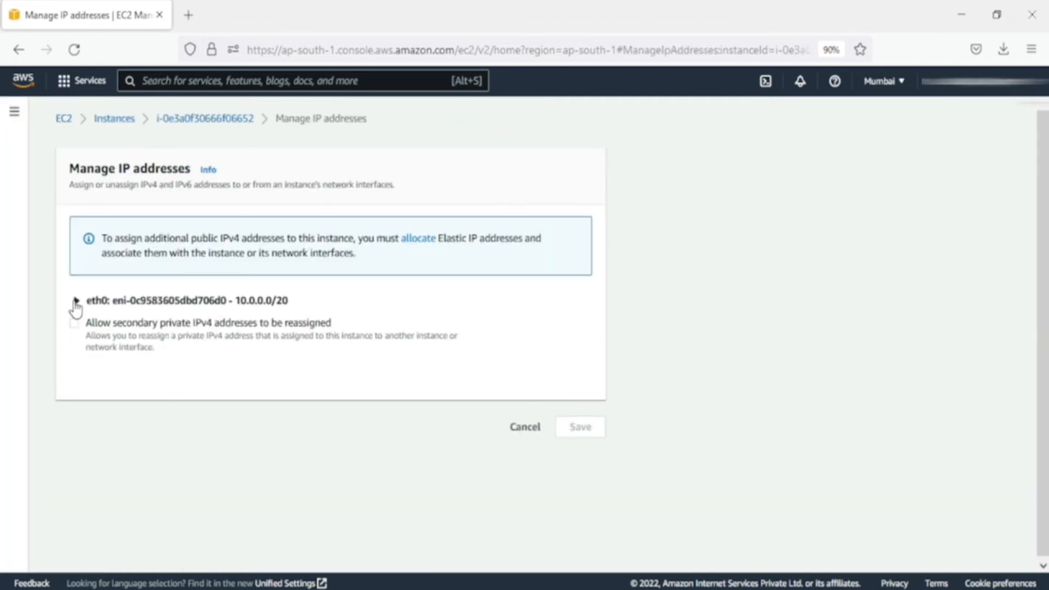
# Step: Assign a new auto-assigned private IP address to the eth0 interface of Linux_EC2, save and confirm
pyautogui.click(76, 301)
pyautogui.click(164, 449)
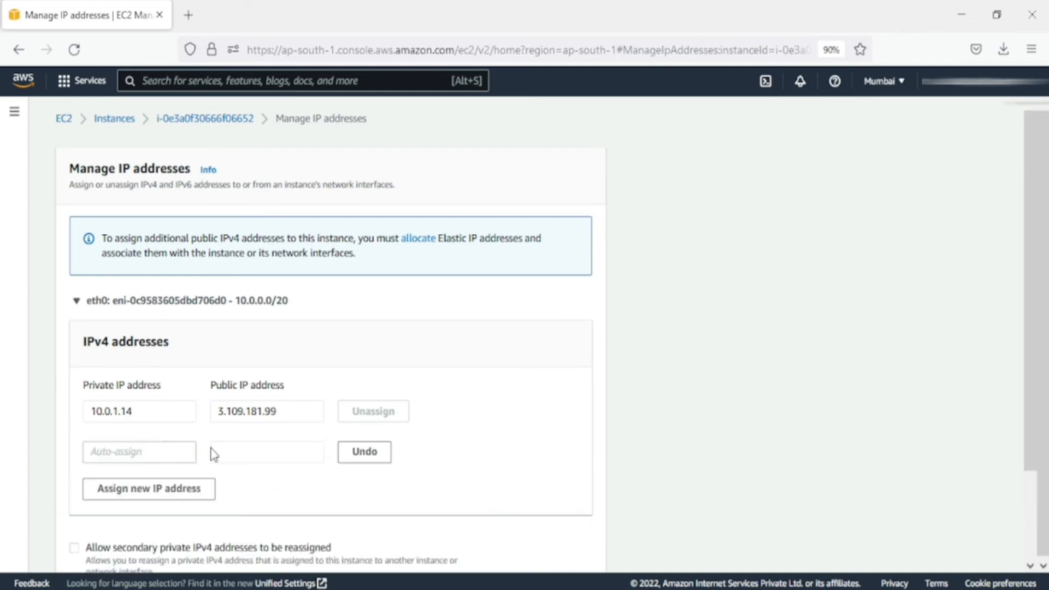
pyautogui.scroll(-2, 317, 453)
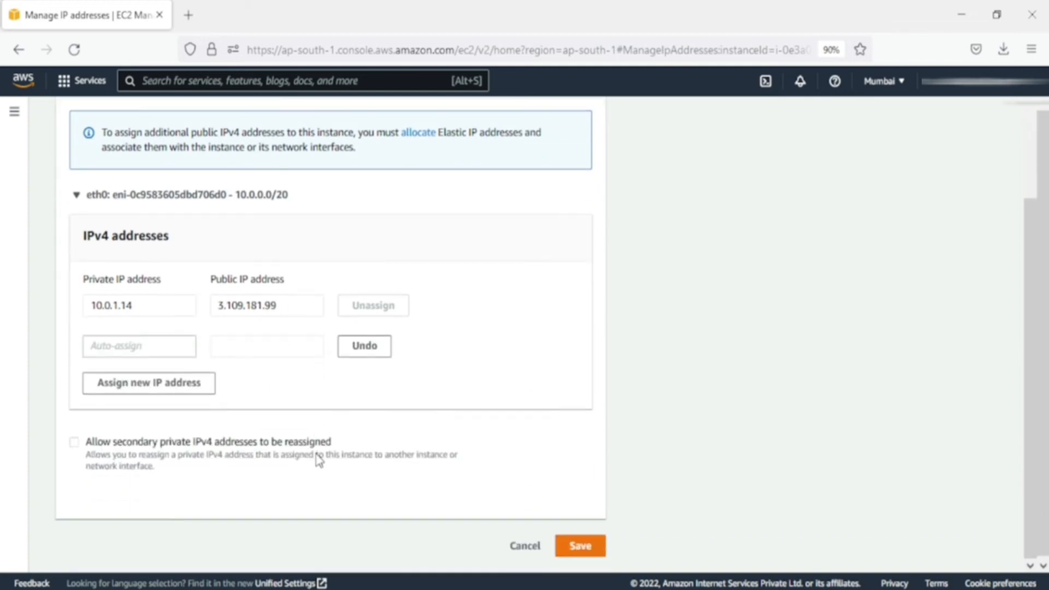
pyautogui.click(578, 546)
pyautogui.click(691, 396)
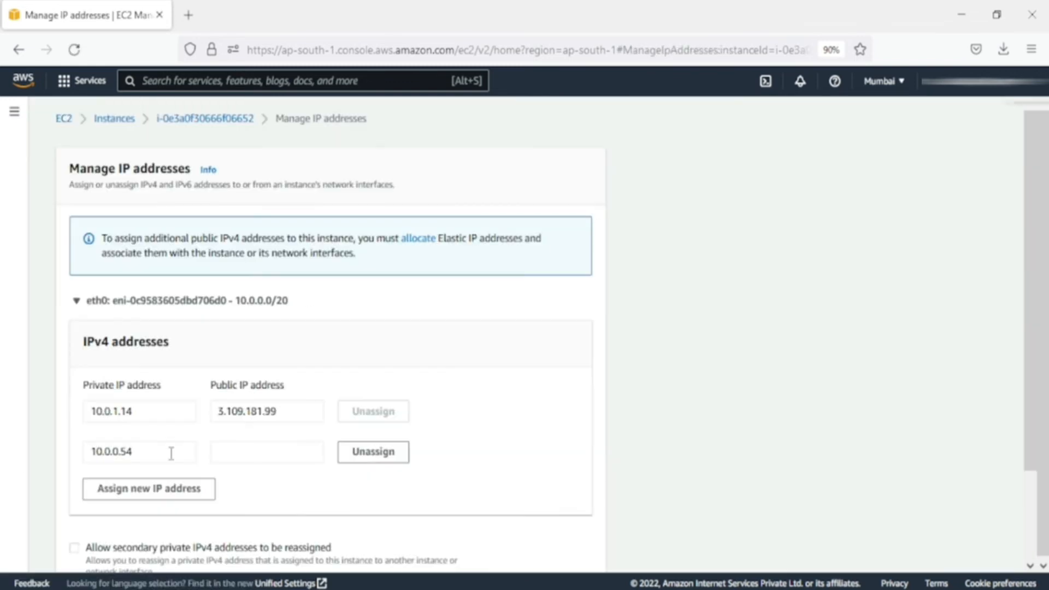
# Step: Return to the Linux_EC2 instance details and check the newly assigned secondary private IPv4 address in the networking details
pyautogui.moveTo(171, 452); pyautogui.dragTo(85, 451)
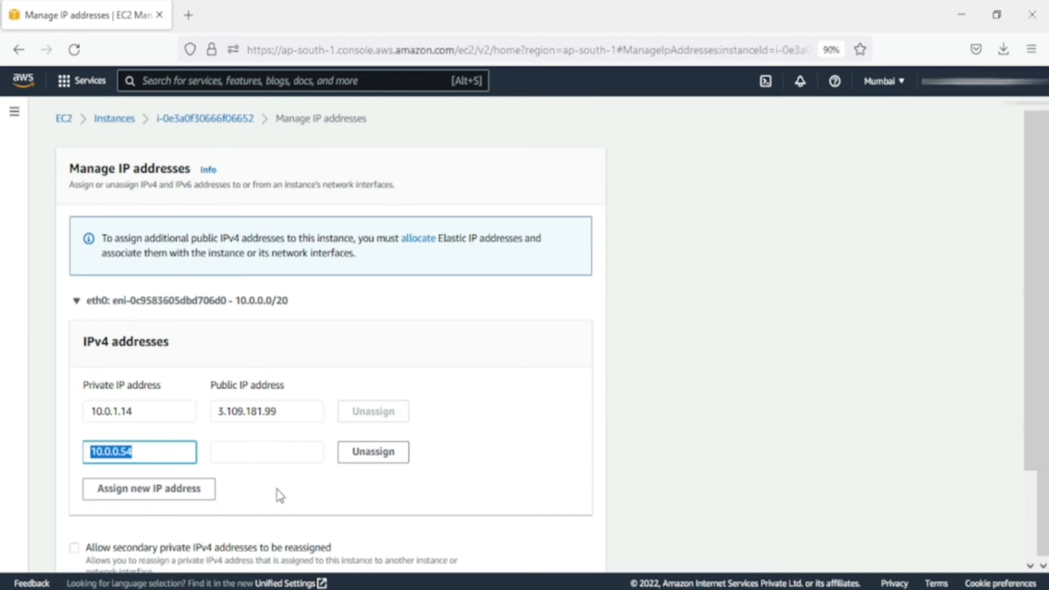
pyautogui.click(159, 119)
pyautogui.scroll(-6, 832, 325)
pyautogui.scroll(3, 859, 284)
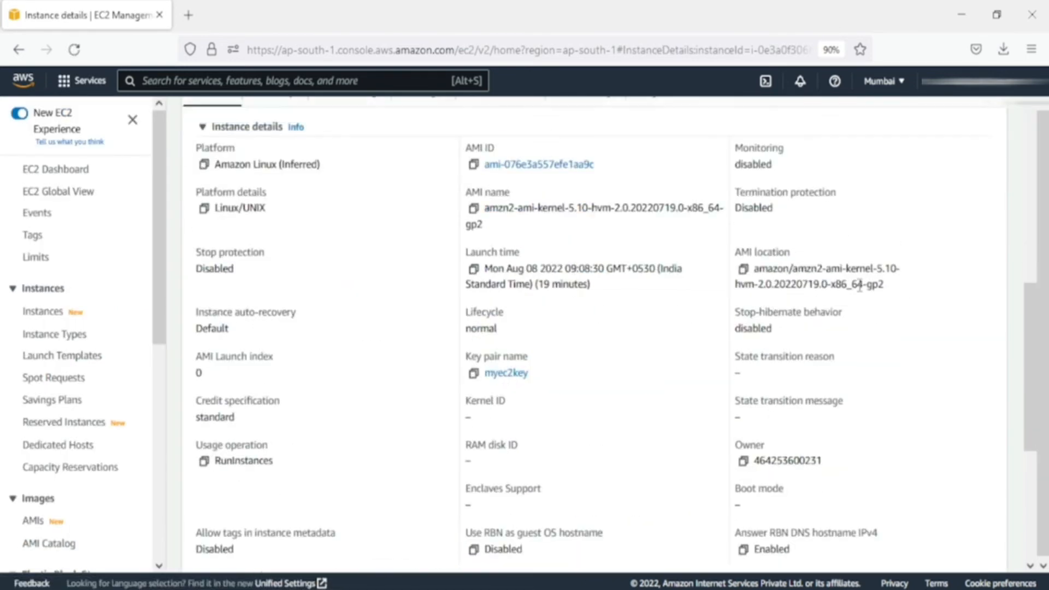
pyautogui.click(286, 305)
pyautogui.click(349, 304)
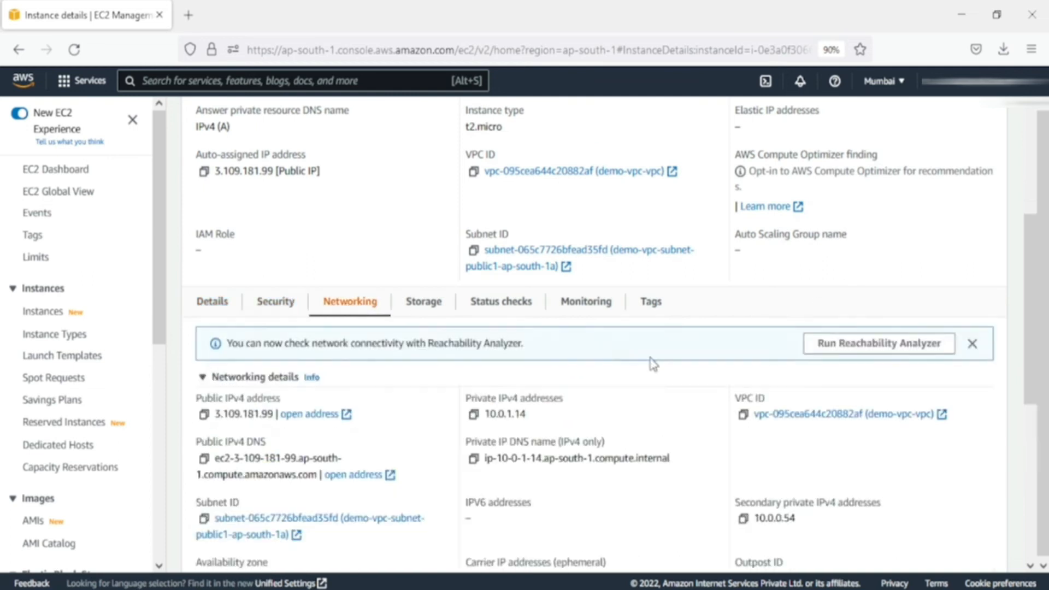
pyautogui.scroll(-3, 697, 374)
pyautogui.moveTo(798, 362); pyautogui.dragTo(723, 356)
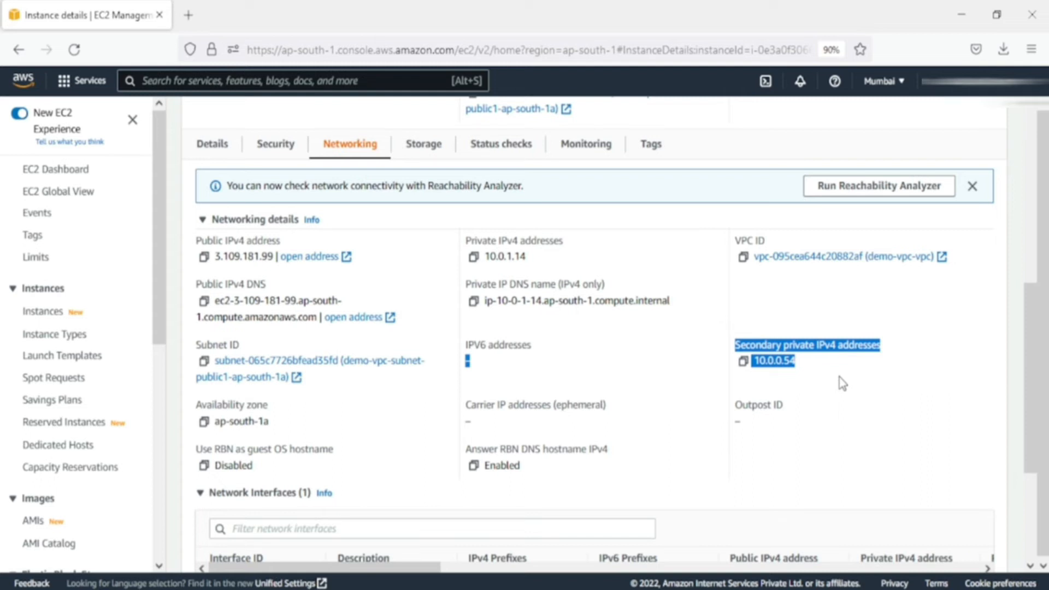
# Step: Reboot the Linux_EC2 instance and confirm the reboot
pyautogui.scroll(7, 842, 382)
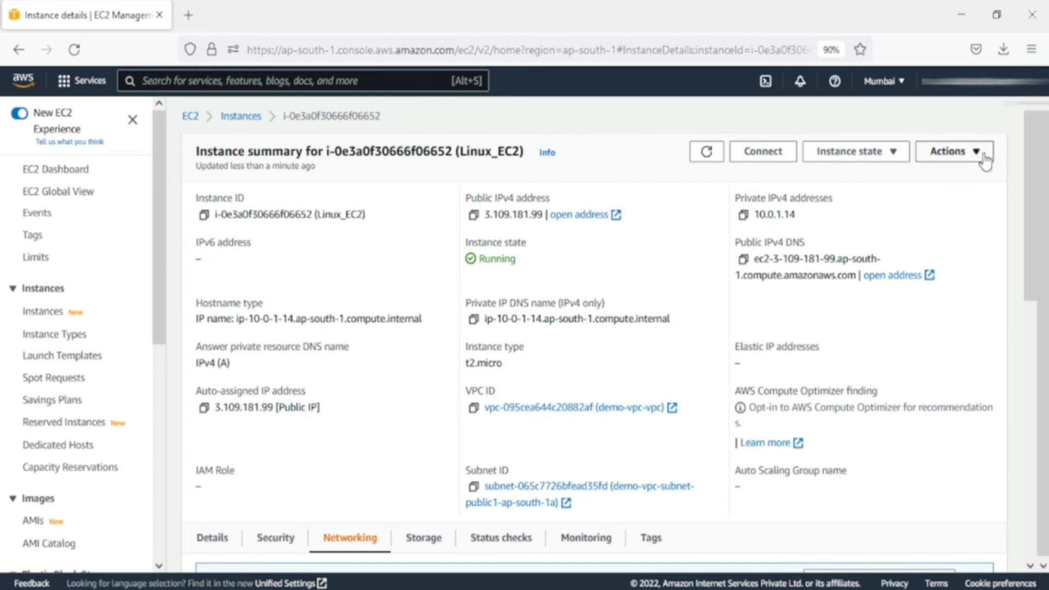
pyautogui.click(898, 160)
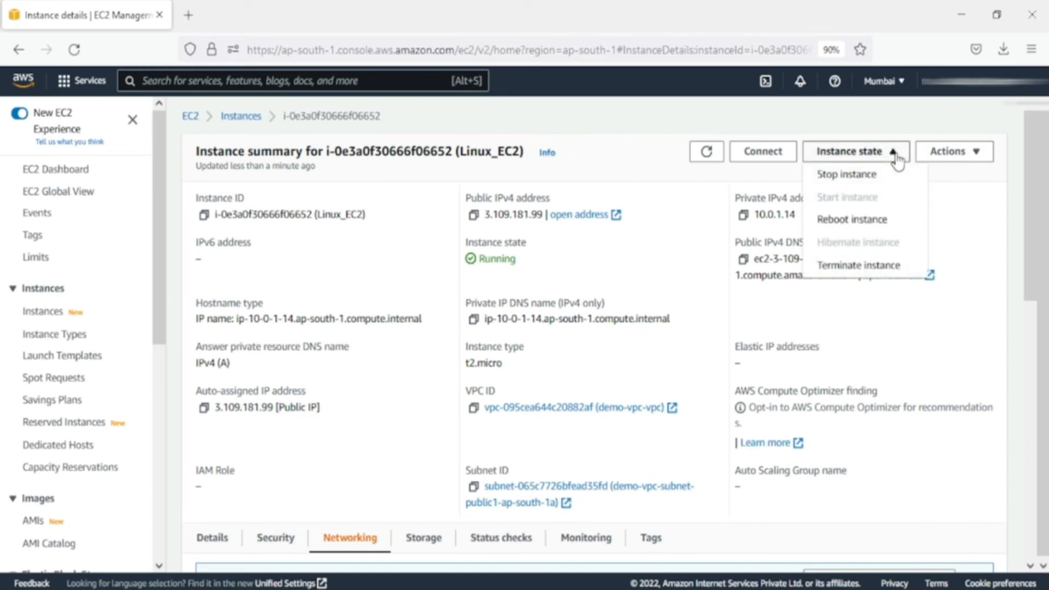
pyautogui.click(878, 220)
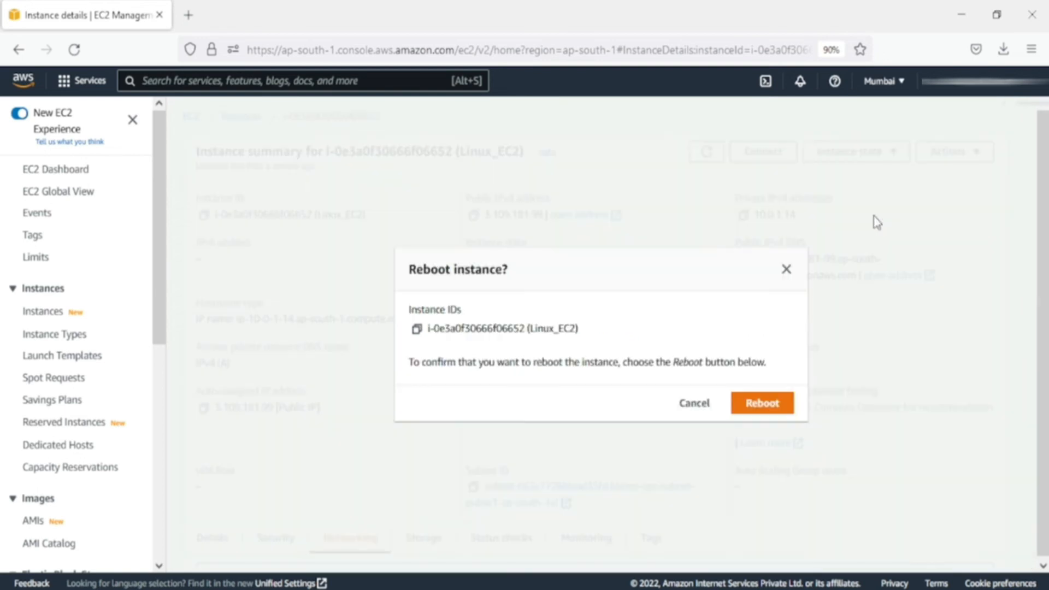
pyautogui.click(781, 404)
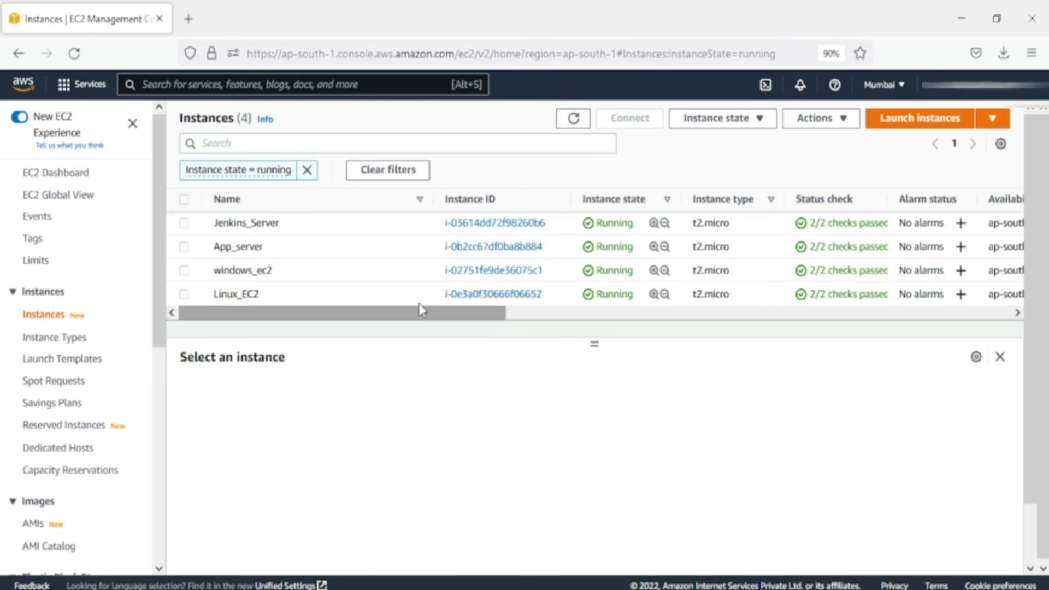
# Step: Open the IP address management page of the windows_ec2 instance and expand its eth0 interface
pyautogui.click(485, 271)
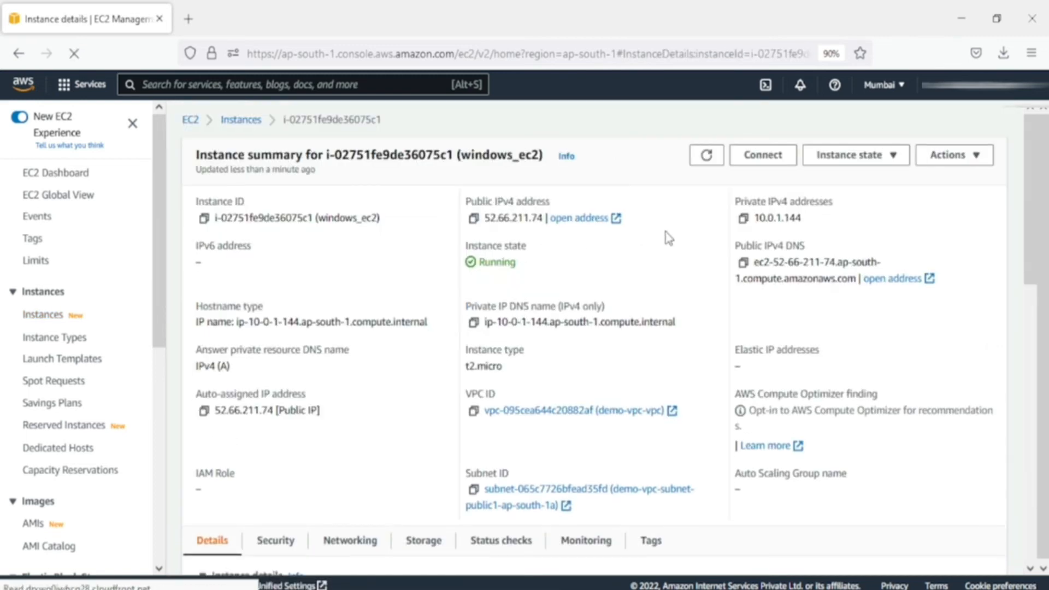
pyautogui.moveTo(483, 217); pyautogui.dragTo(548, 219)
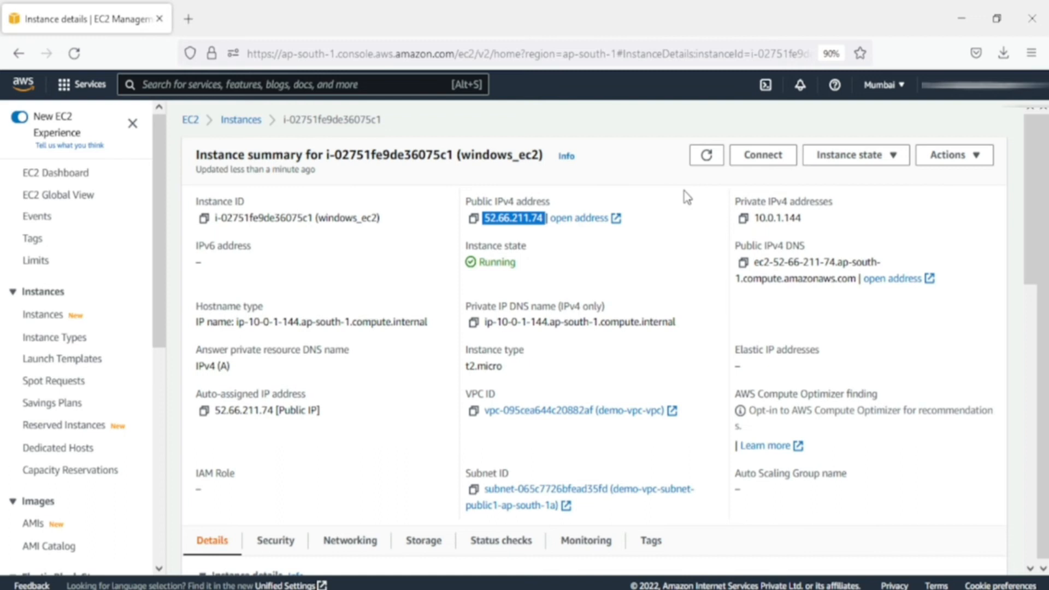
pyautogui.click(973, 161)
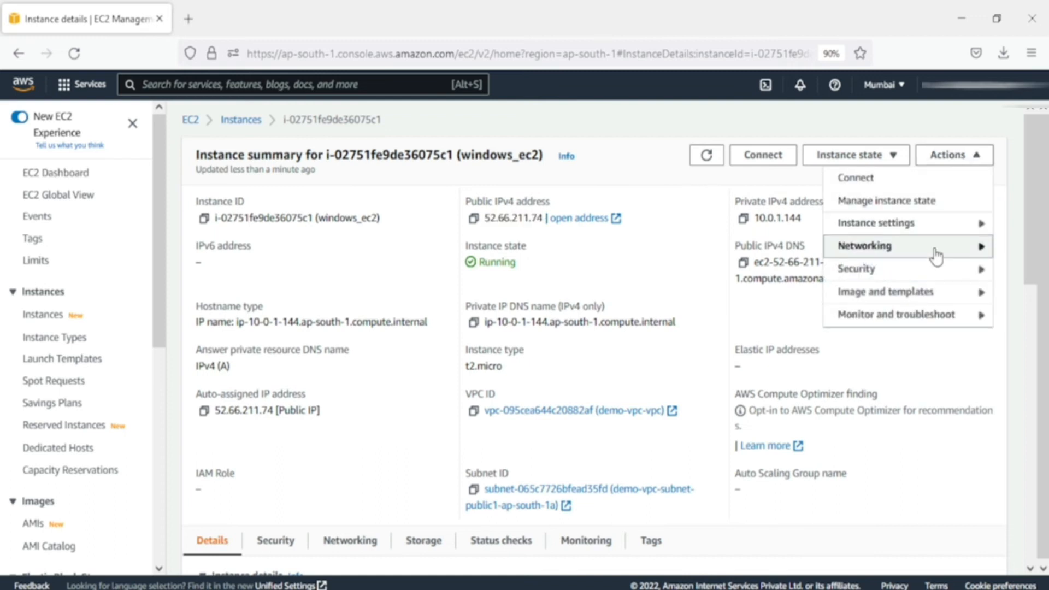
pyautogui.moveTo(932, 248)
pyautogui.click(664, 341)
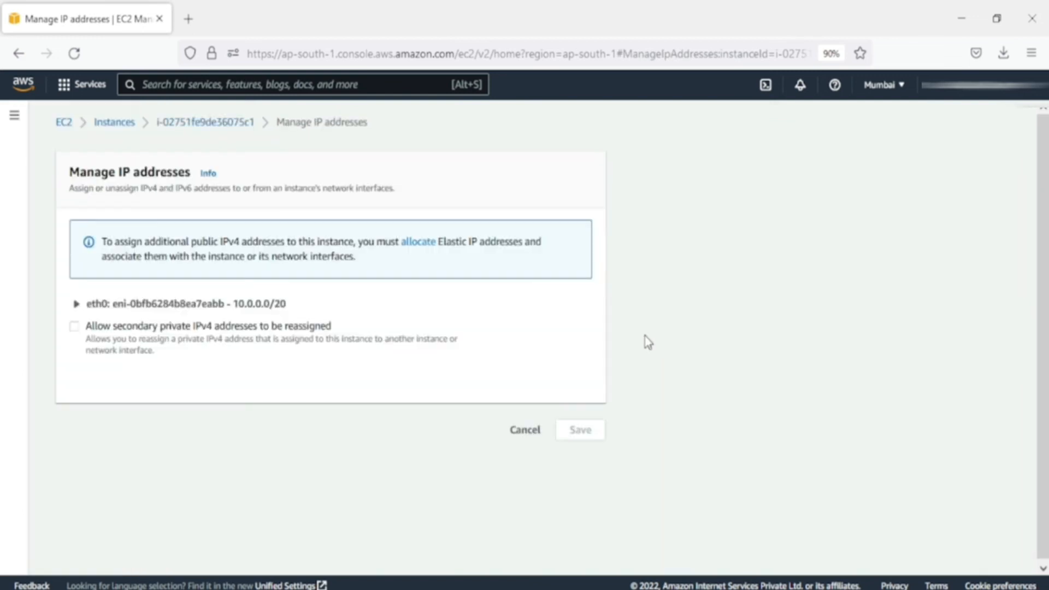
pyautogui.click(76, 305)
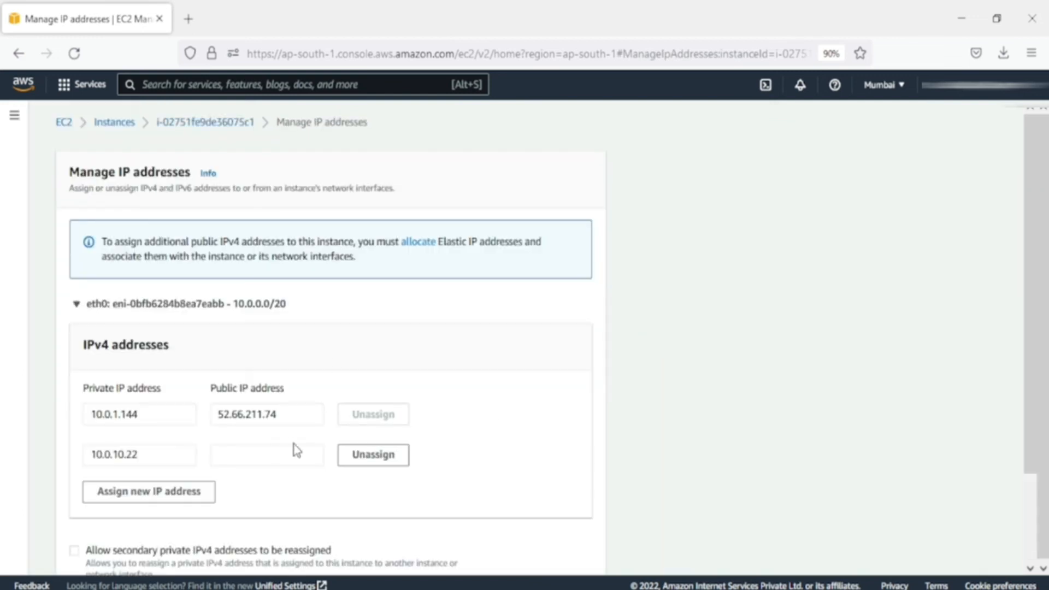
# Step: Examine the empty public IP field of the secondary address and the note about assigning additional public IPv4 addresses
pyautogui.click(242, 452)
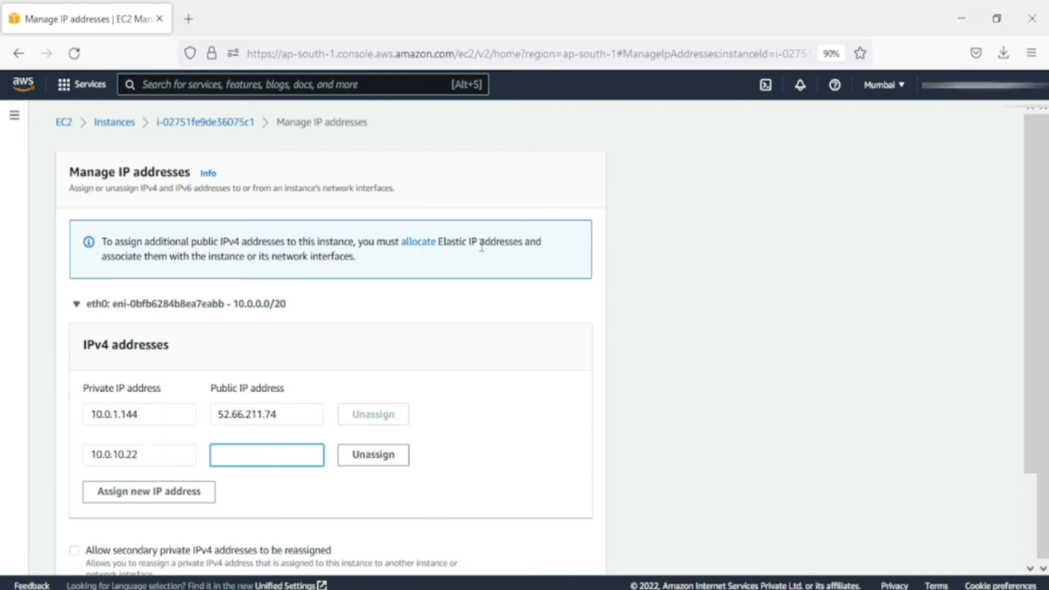
pyautogui.moveTo(452, 241); pyautogui.dragTo(550, 242)
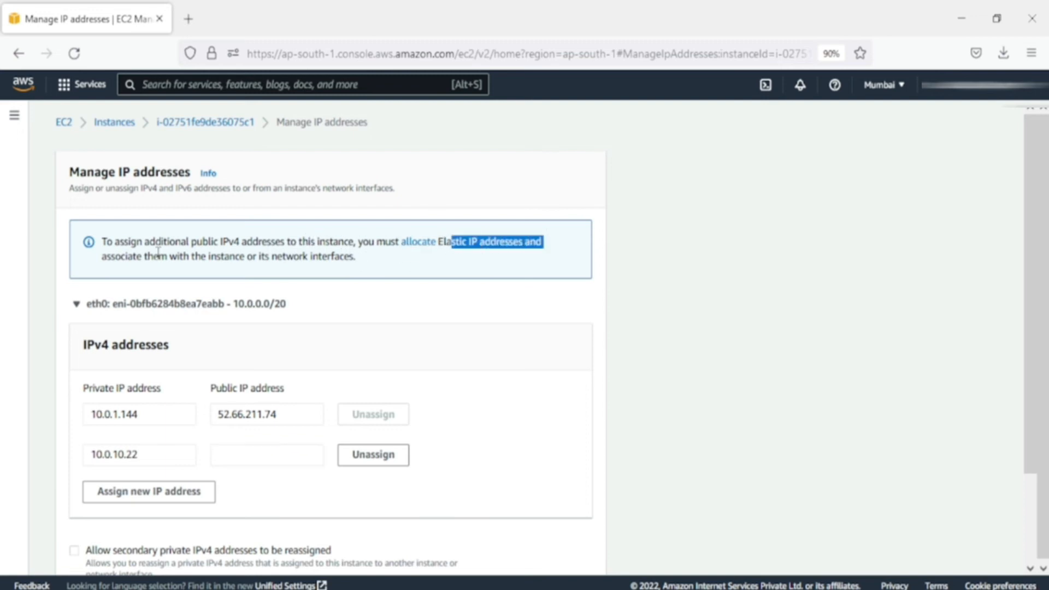
pyautogui.moveTo(183, 257); pyautogui.dragTo(365, 264)
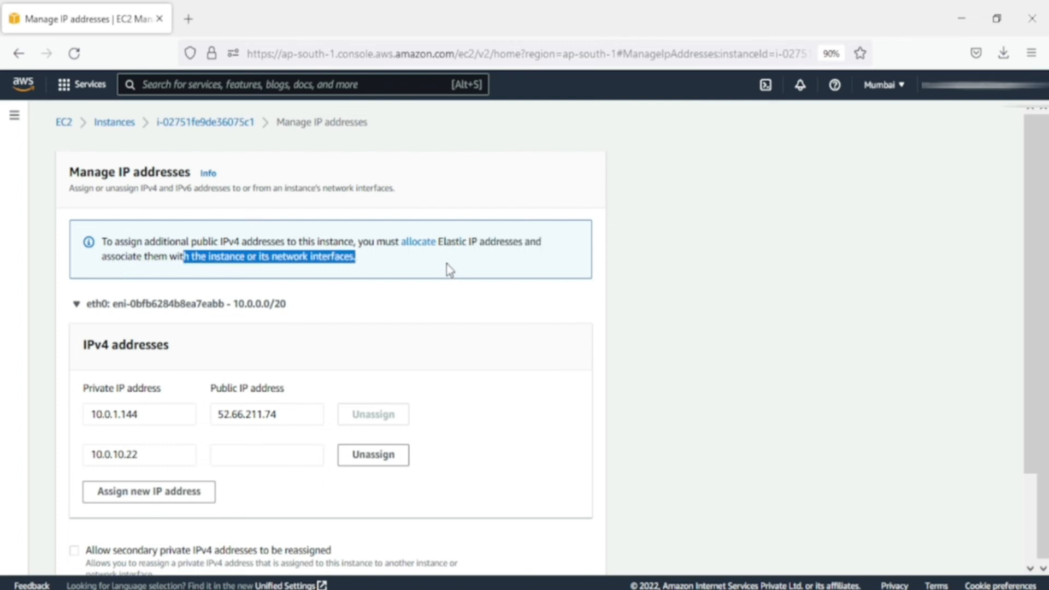
# Step: Associate the Elastic IP address 13.234.153.3 with the windows_ec2 instance, using Instance as the resource type
pyautogui.click(418, 243)
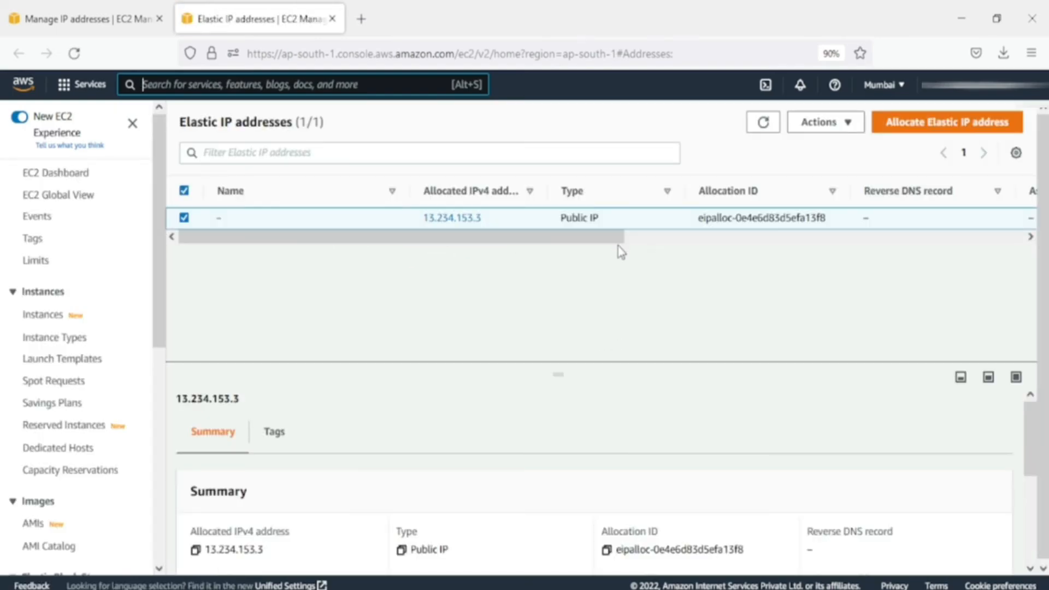
pyautogui.click(855, 123)
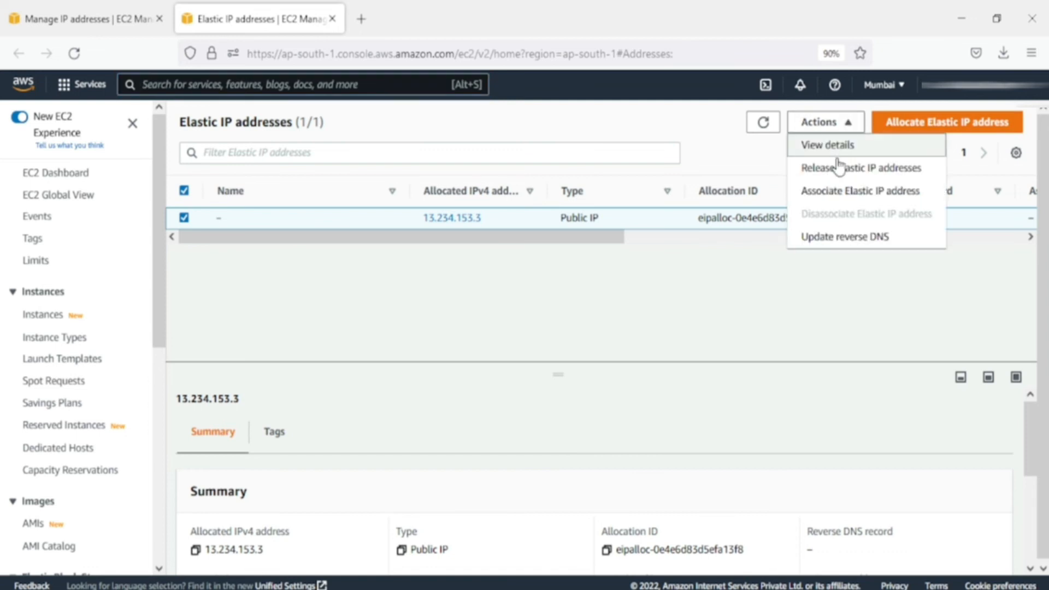
pyautogui.click(837, 191)
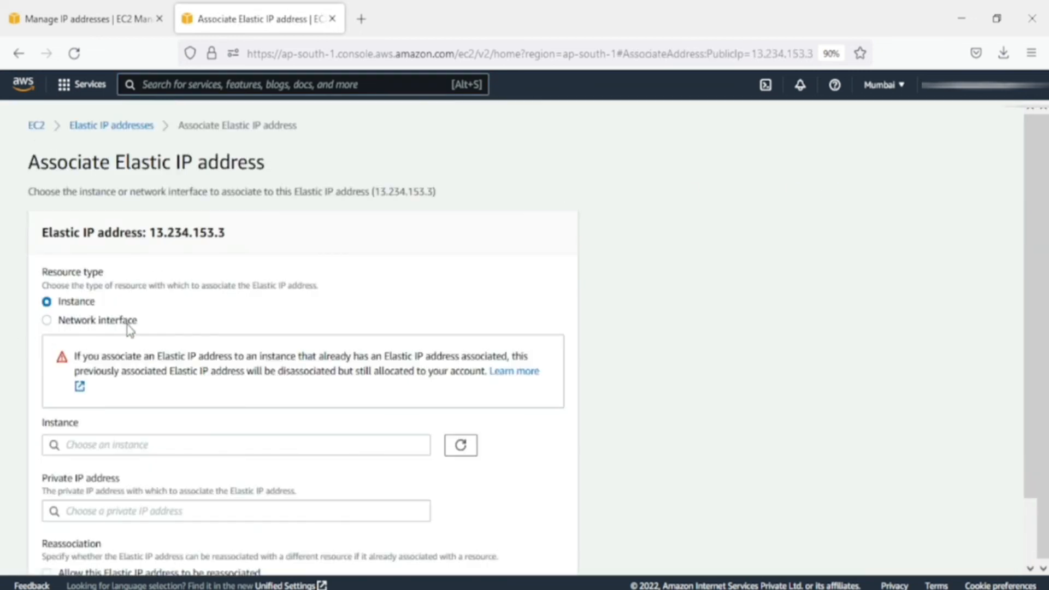
pyautogui.scroll(-2, 128, 323)
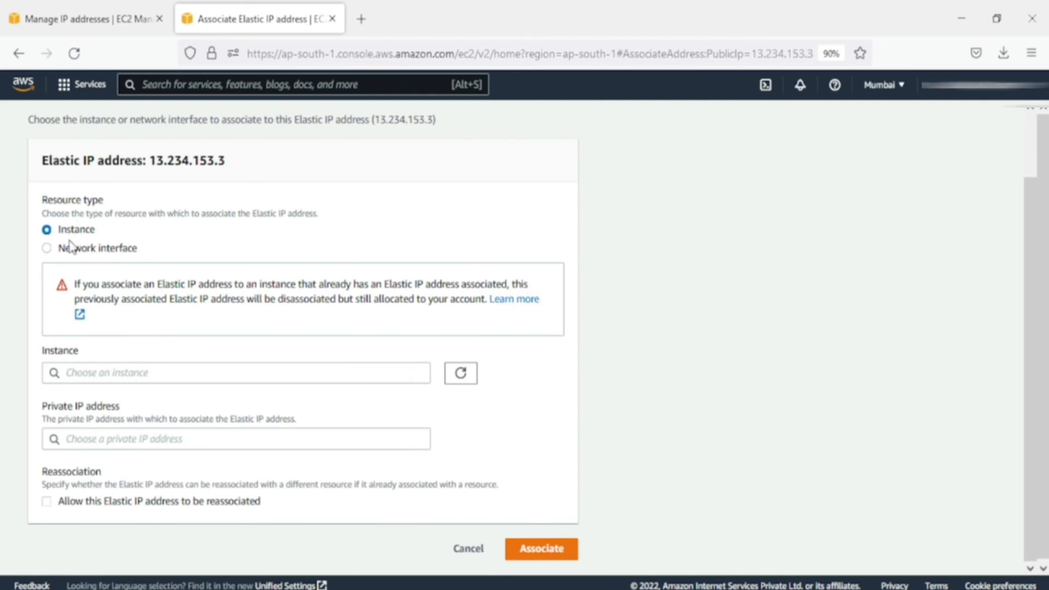
pyautogui.click(397, 374)
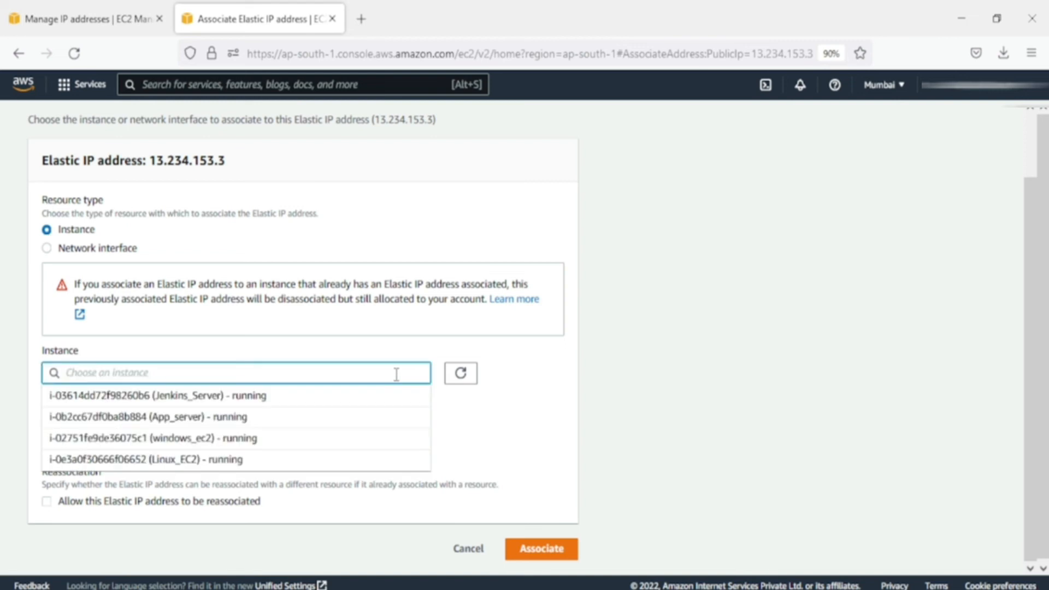
pyautogui.click(242, 435)
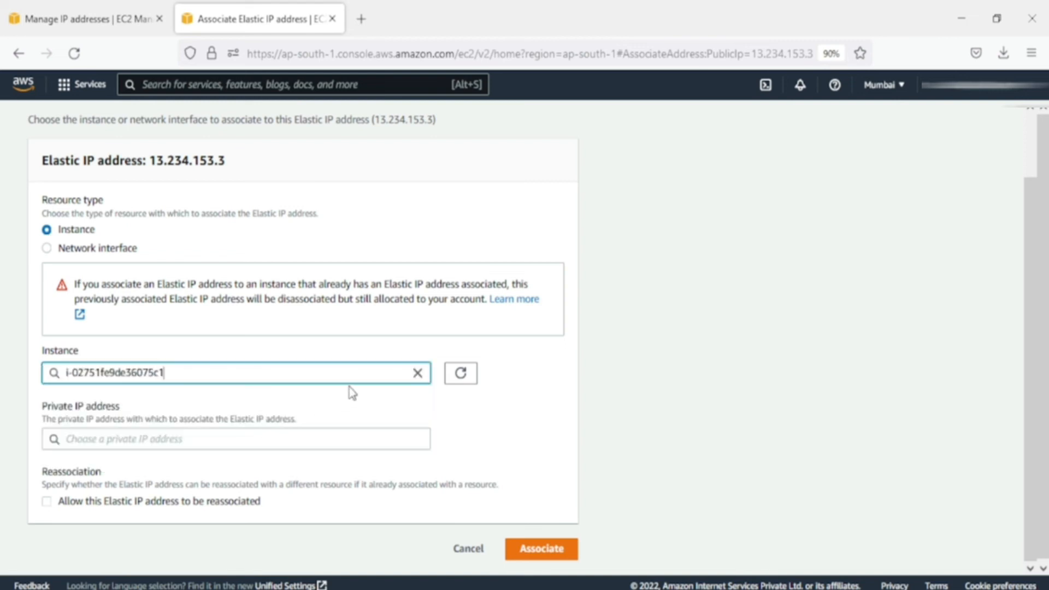
pyautogui.click(534, 551)
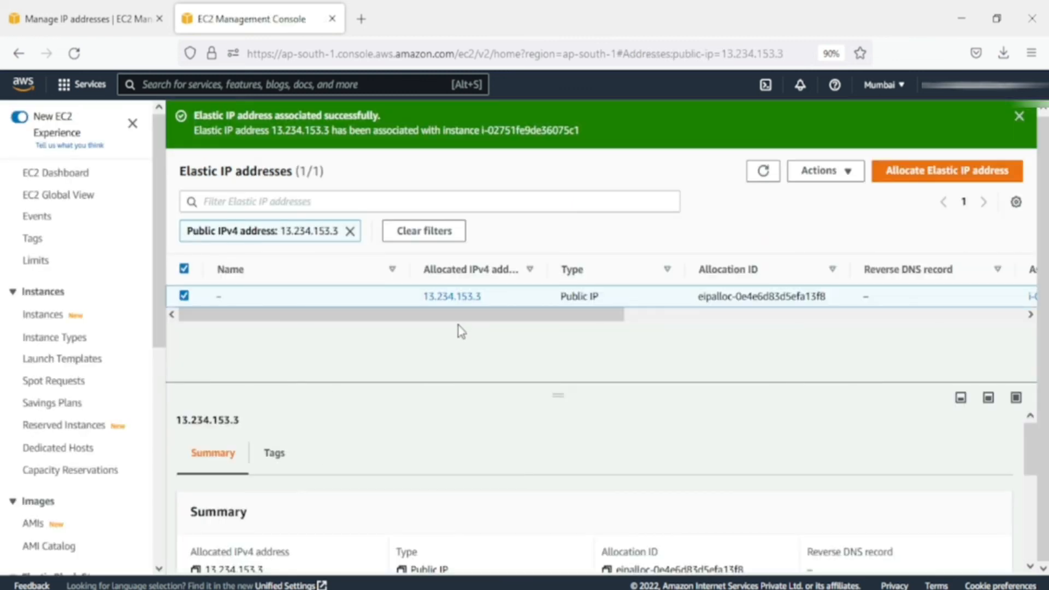
# Step: Copy the Elastic IP 13.234.153.3 and start a Remote Desktop connection to it with the user name Administrator
pyautogui.moveTo(494, 298); pyautogui.dragTo(429, 299)
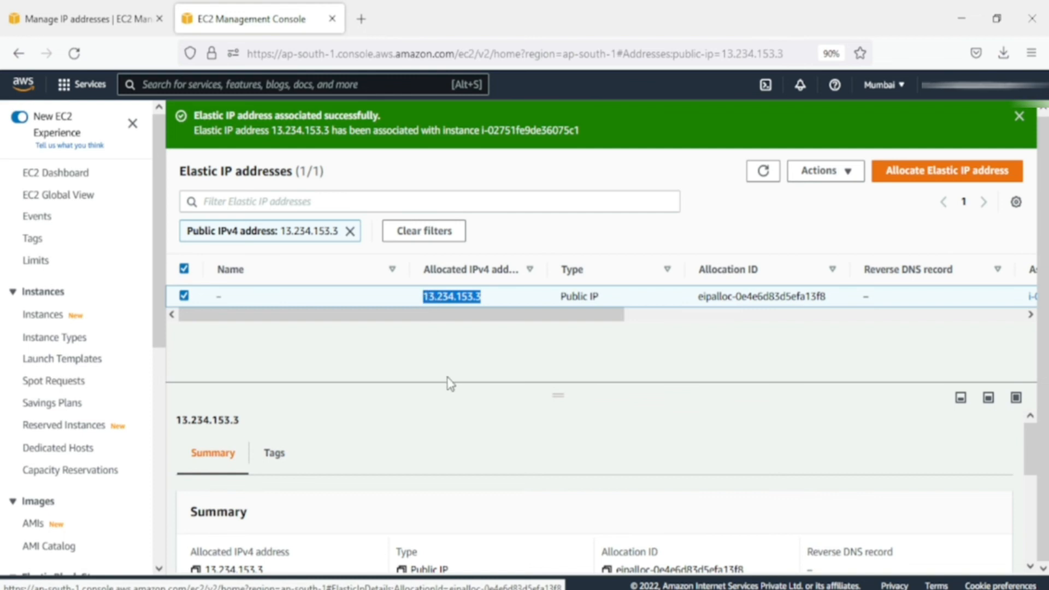
pyautogui.hotkey('alt', 'Tab')
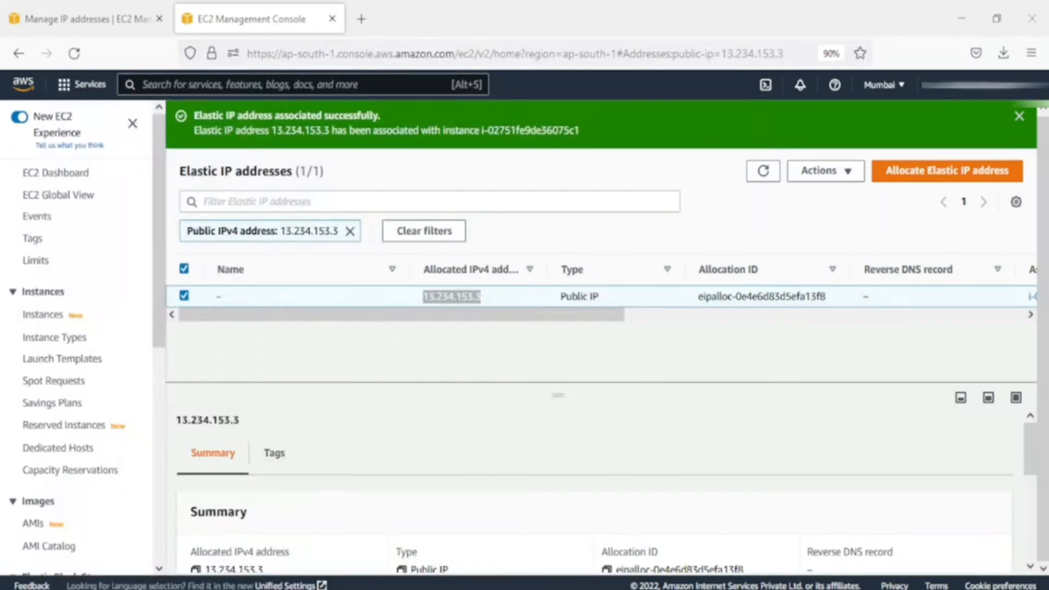
pyautogui.press('super')
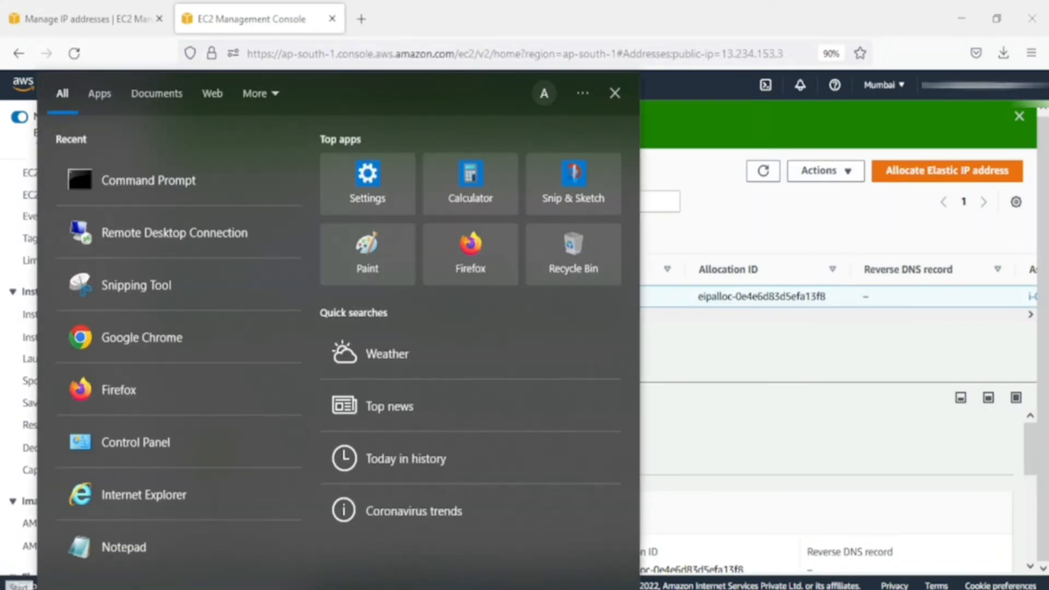
pyautogui.write('mst')
pyautogui.click(100, 174)
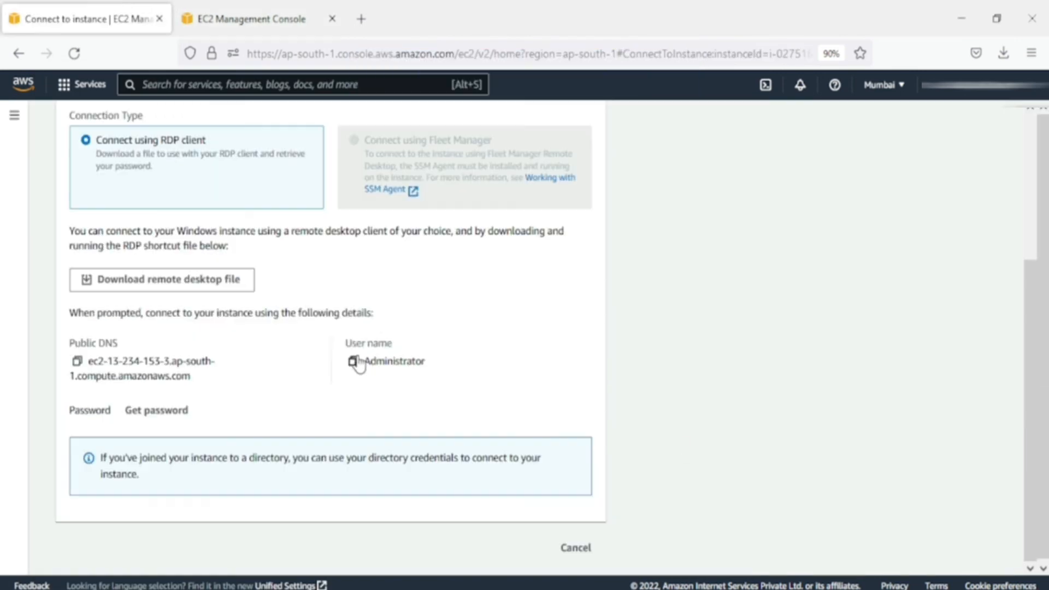
pyautogui.click(354, 361)
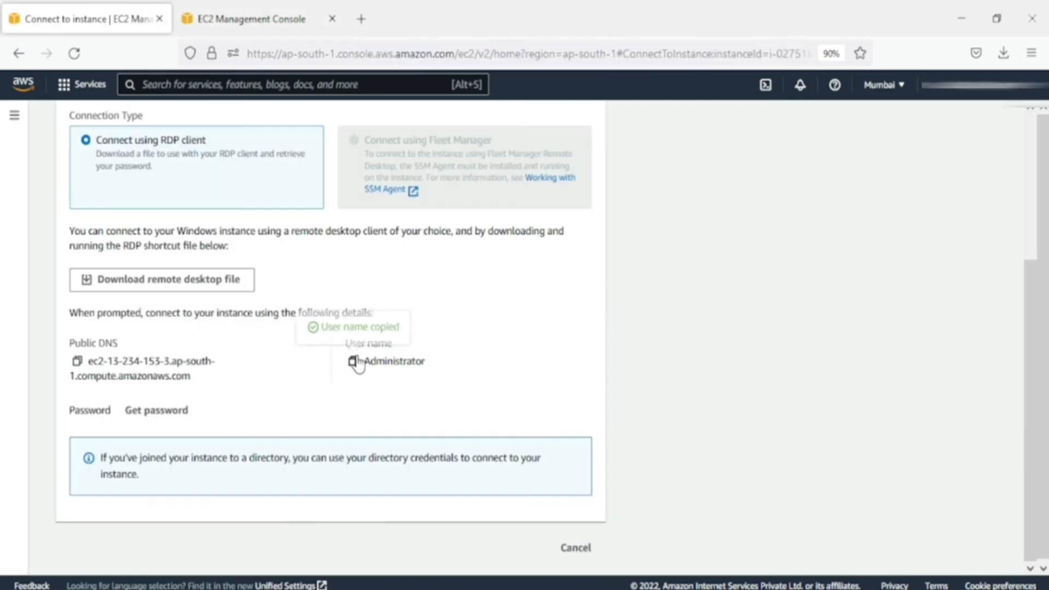
pyautogui.hotkey('alt', 'Tab')
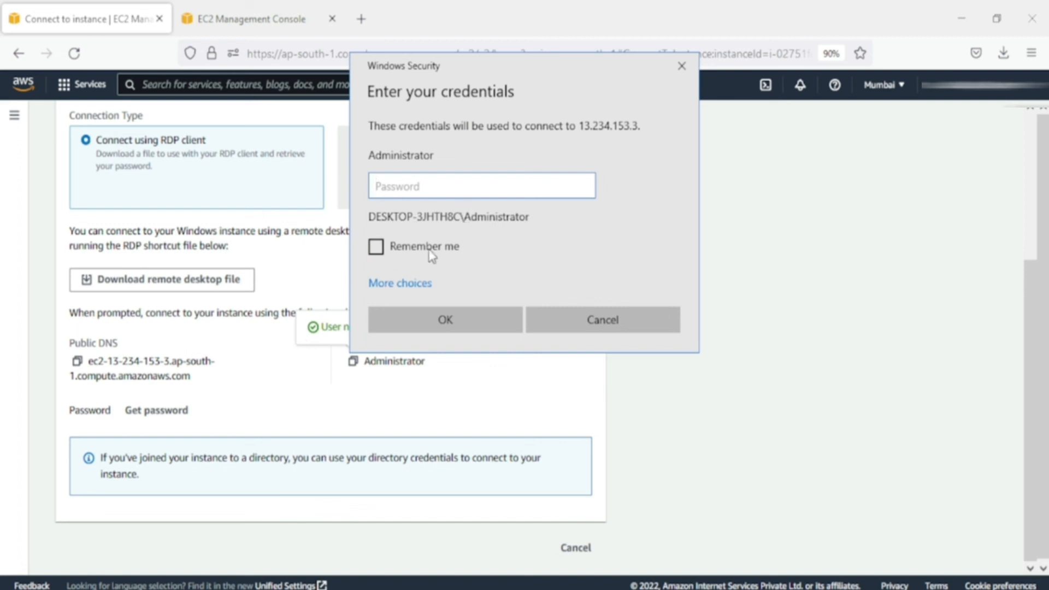
pyautogui.hotkey('ctrl', 'v')
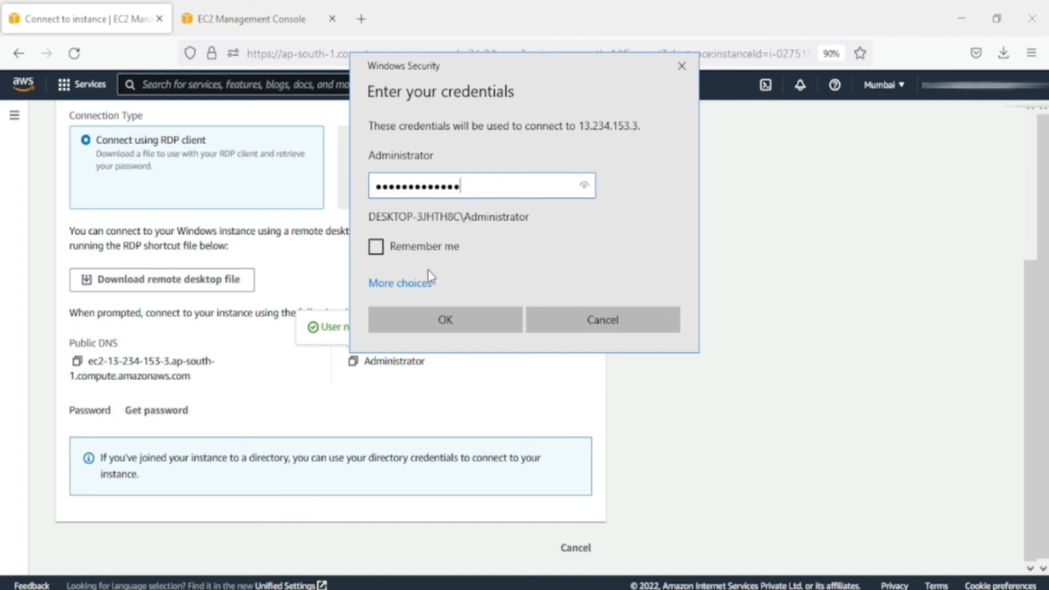
pyautogui.doubleClick(544, 187)
pyautogui.press('BackSpace')
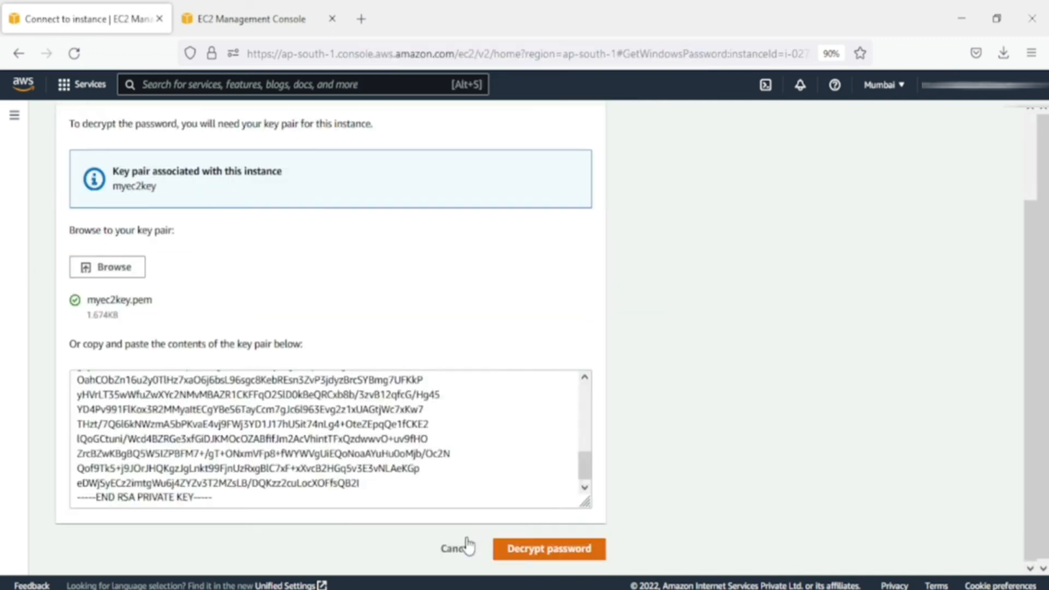
# Step: Decrypt the Windows instance's password with the myec2key.pem key pair and copy it
pyautogui.click(524, 549)
pyautogui.scroll(-5, 215, 389)
pyautogui.click(77, 415)
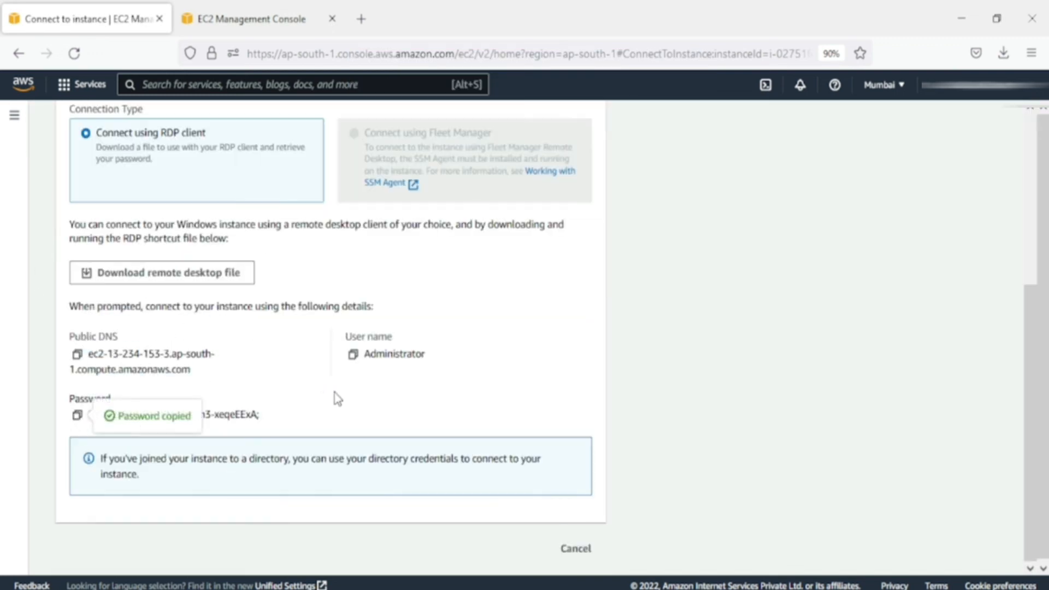
# Step: Enter the Administrator password for the remote connection and connect despite the untrusted certificate
pyautogui.hotkey('ctrl', 'v')
pyautogui.click(461, 322)
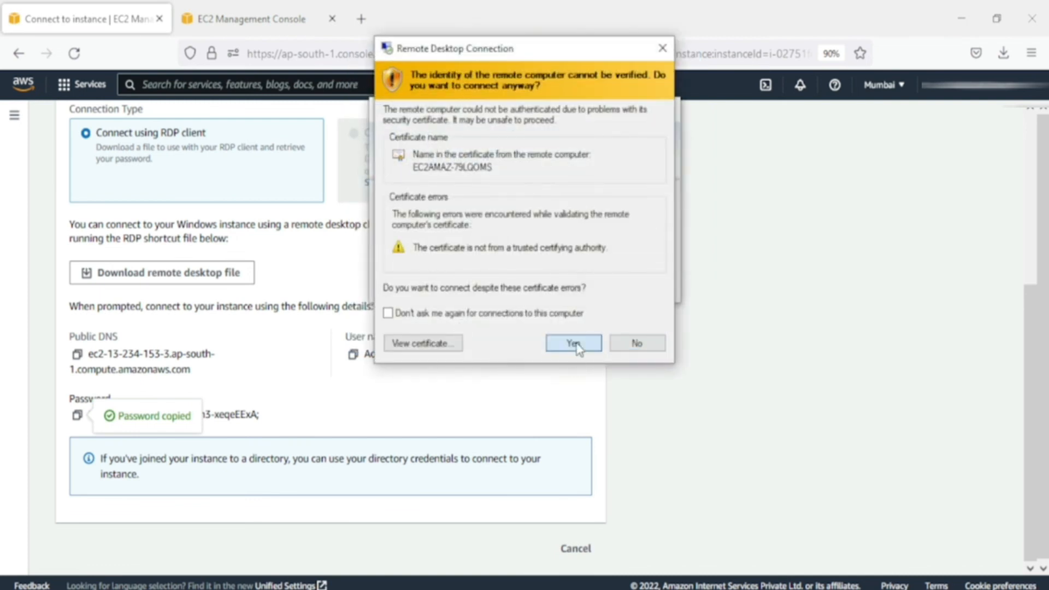
pyautogui.click(572, 343)
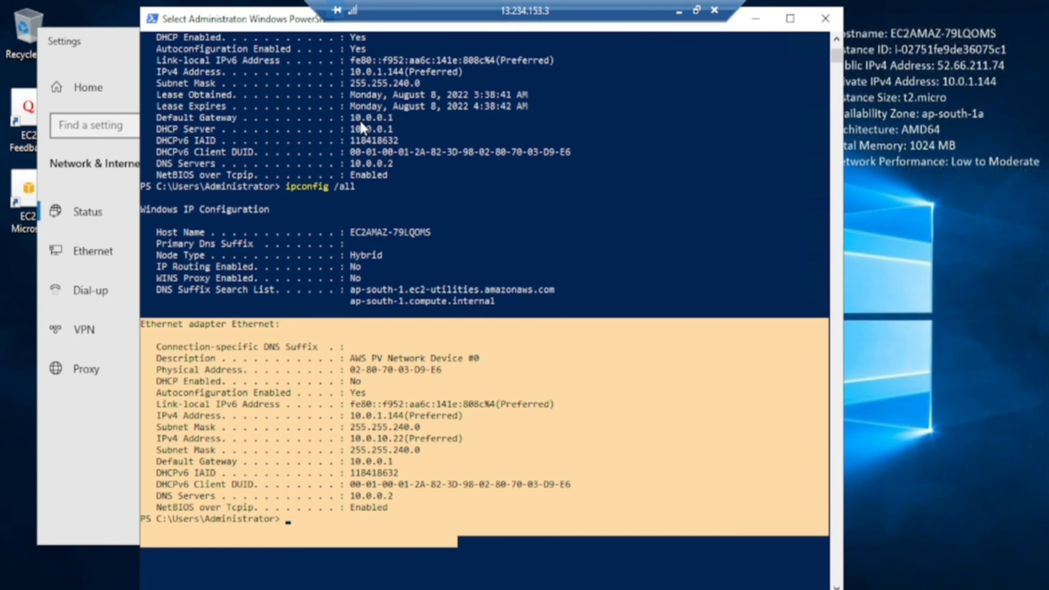
# Step: Close the Network & Internet settings window on the remote Windows desktop to uncover the ipconfig output
pyautogui.click(97, 50)
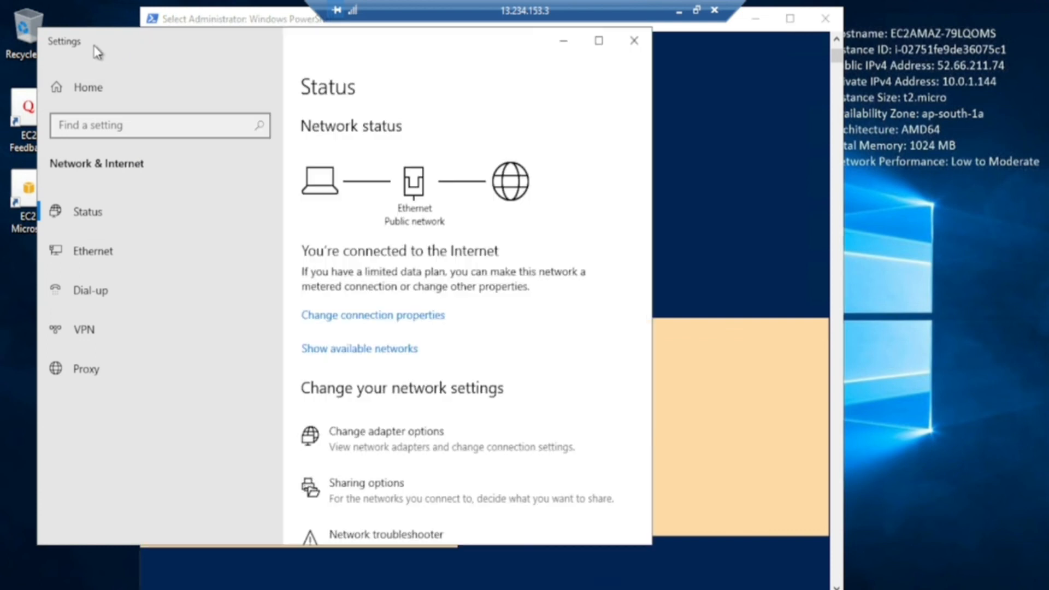
pyautogui.click(634, 41)
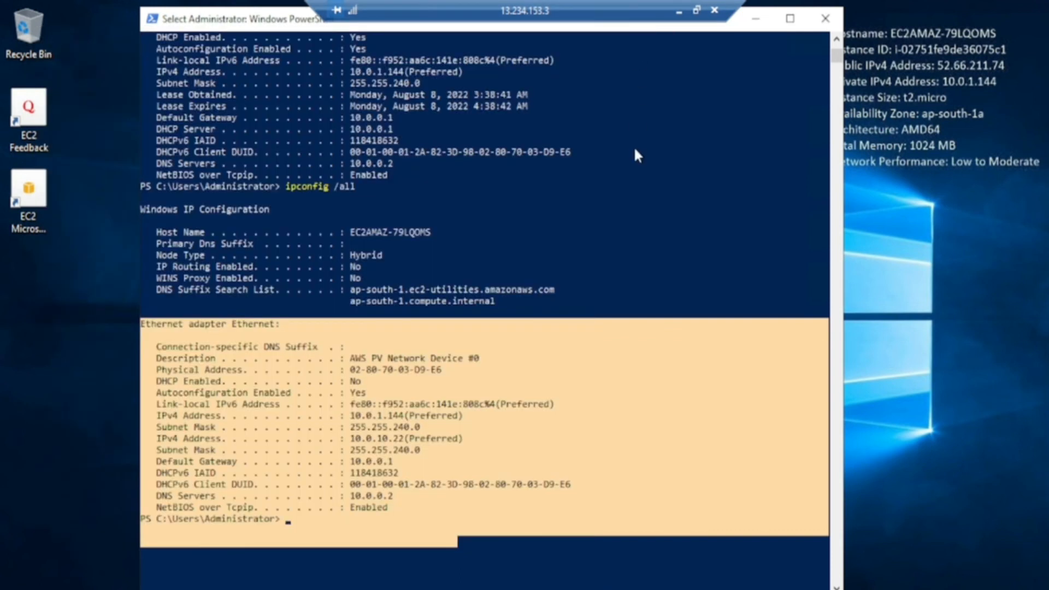